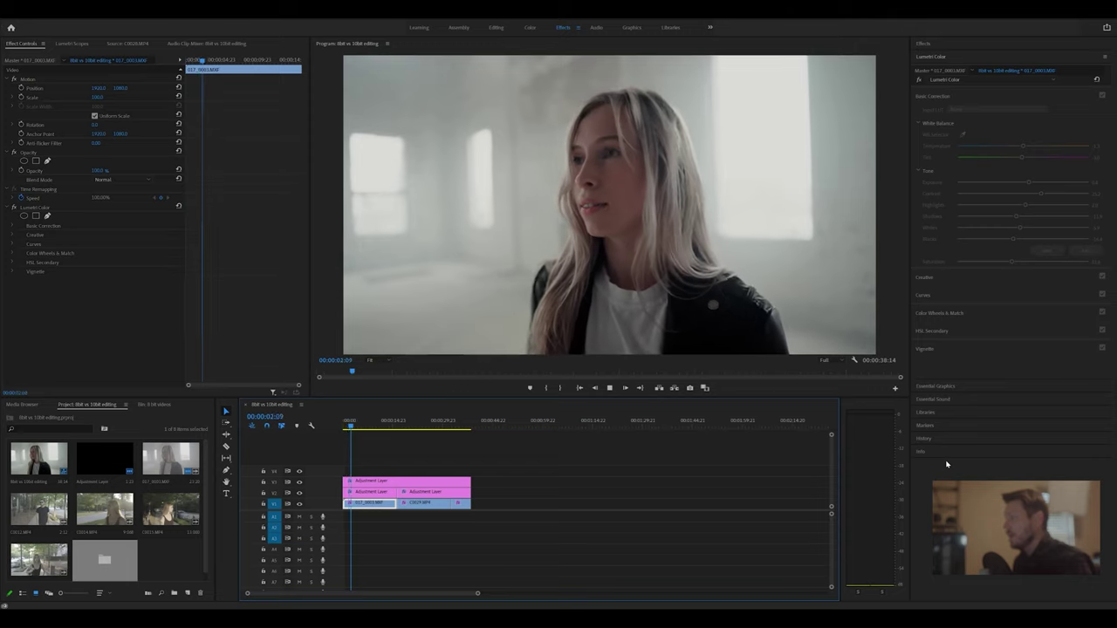
Play the woman's clip into the following close-up at 75% and 150% preview zoom to examine skin detail, ending at Fit
{"action": "left_click", "coordinate": [372, 359]}
{"action": "left_click", "coordinate": [382, 409]}
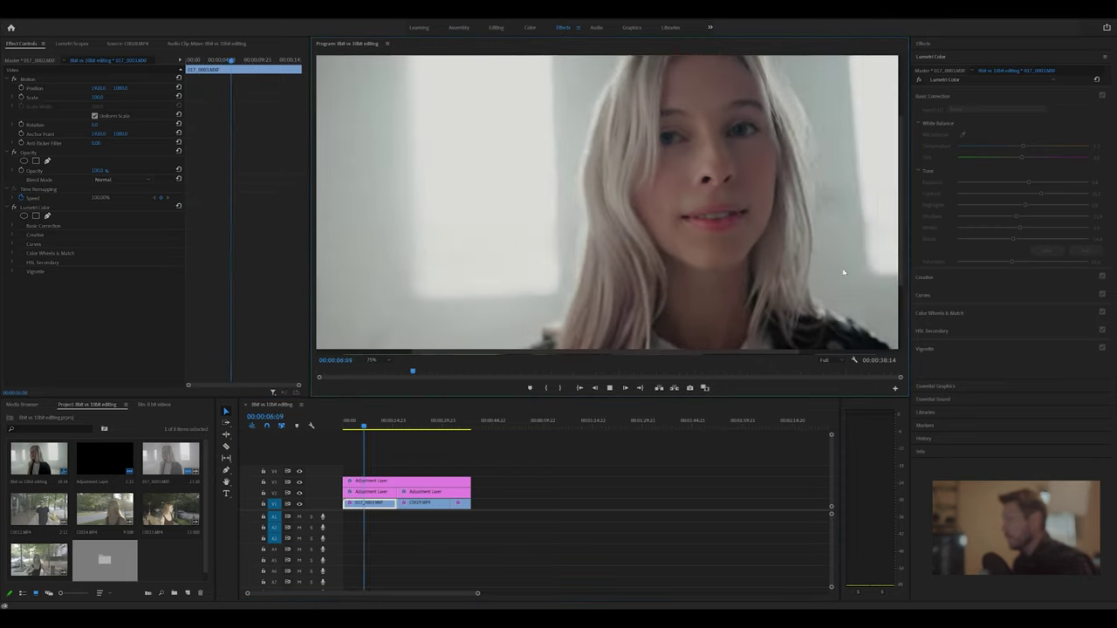
{"action": "left_click", "coordinate": [372, 360]}
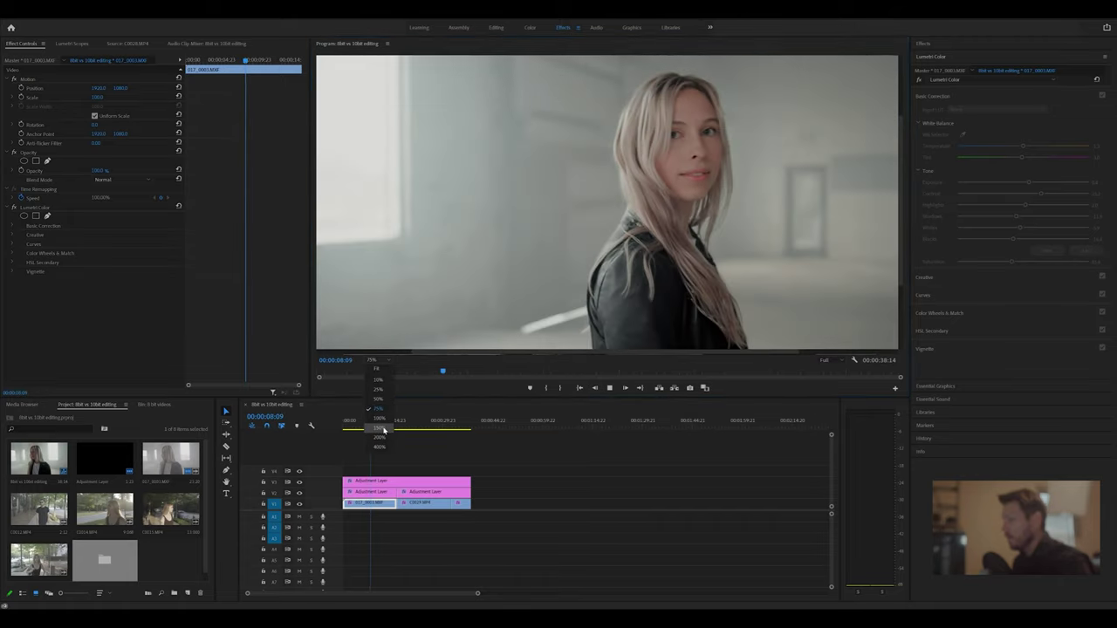
{"action": "left_click", "coordinate": [380, 428]}
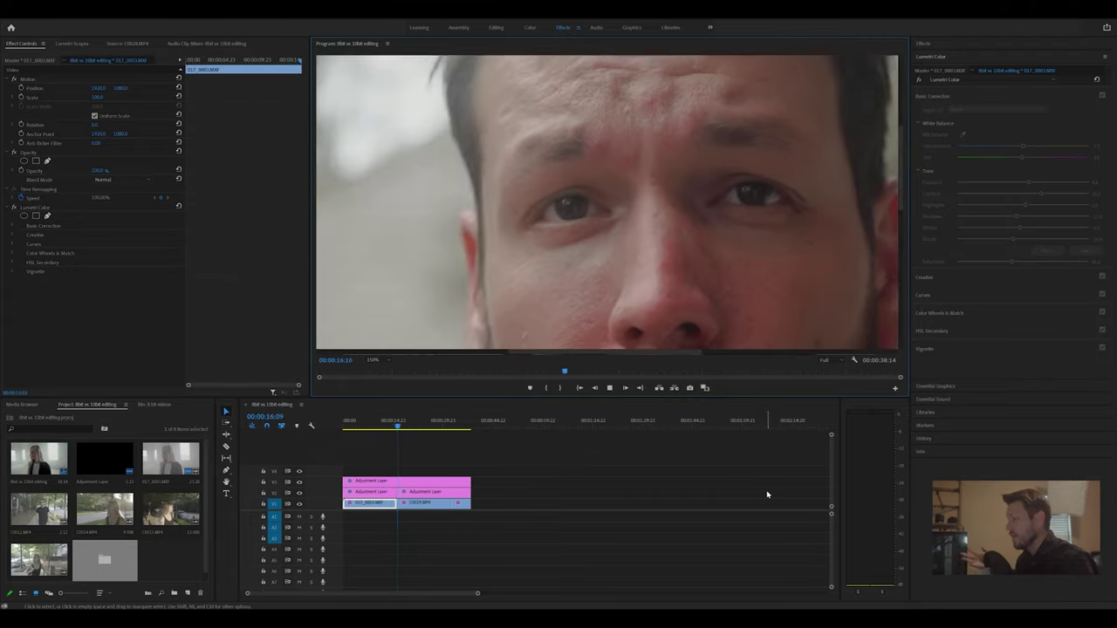
{"action": "key", "text": "space"}
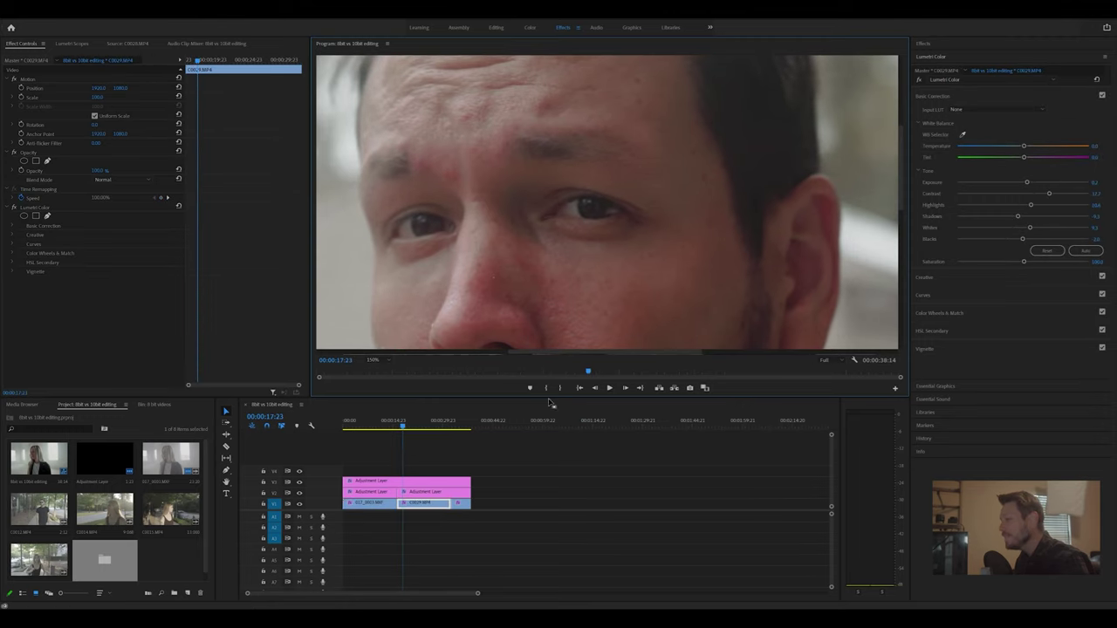
{"action": "left_click", "coordinate": [375, 361]}
{"action": "left_click", "coordinate": [379, 372]}
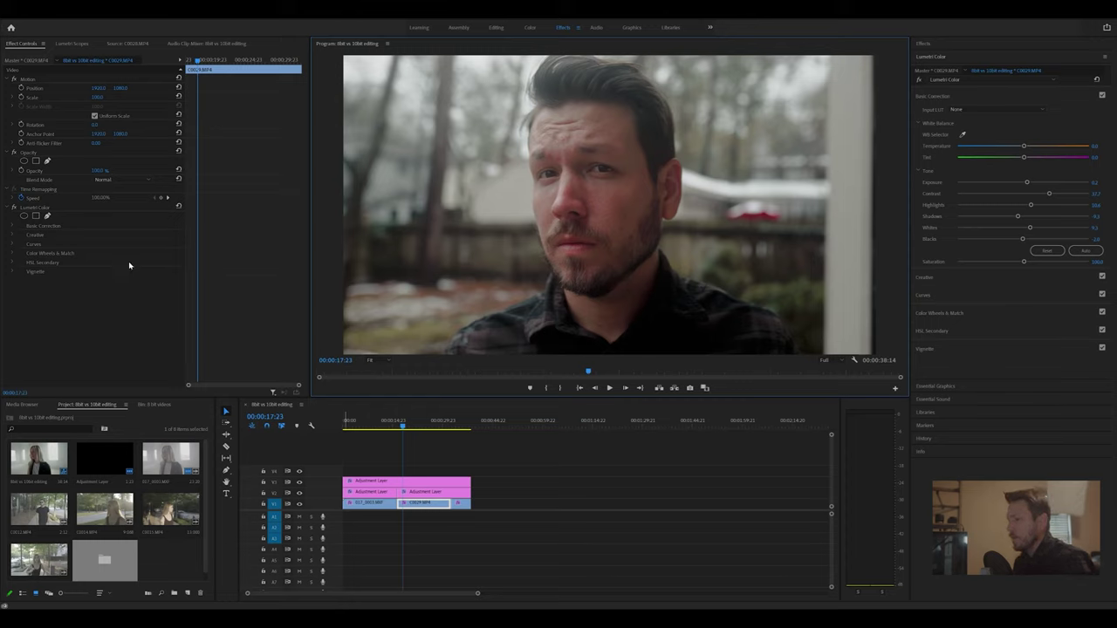
Hide adjustment-layer tracks V2 and V3 and bypass Lumetri Color on the man's close-up clip to view the ungraded footage
{"action": "left_click", "coordinate": [299, 494]}
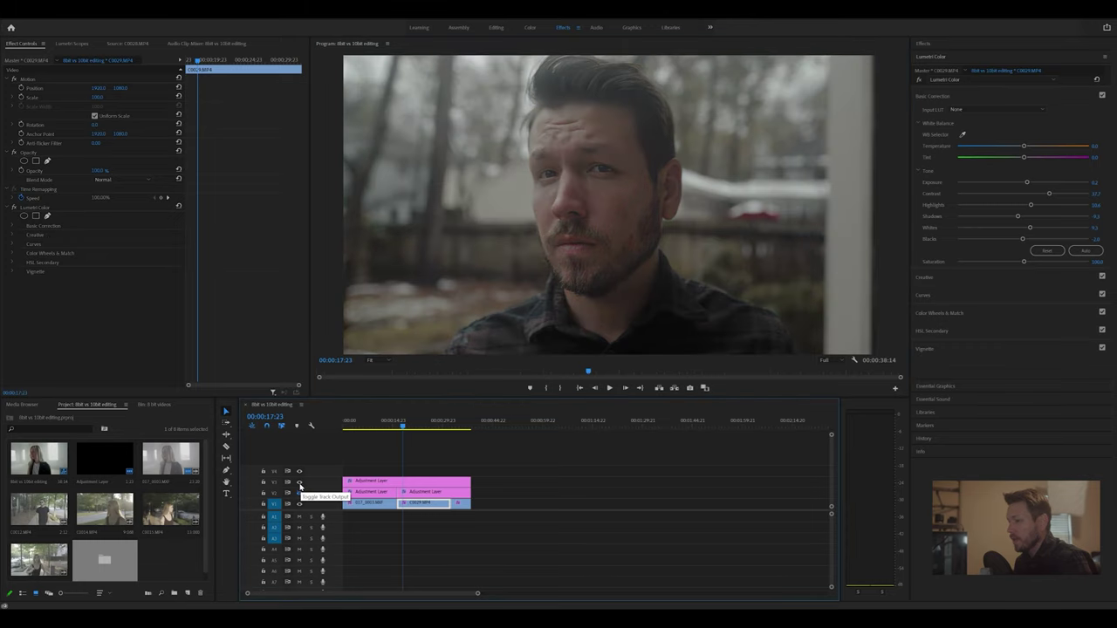
{"action": "left_click", "coordinate": [14, 208]}
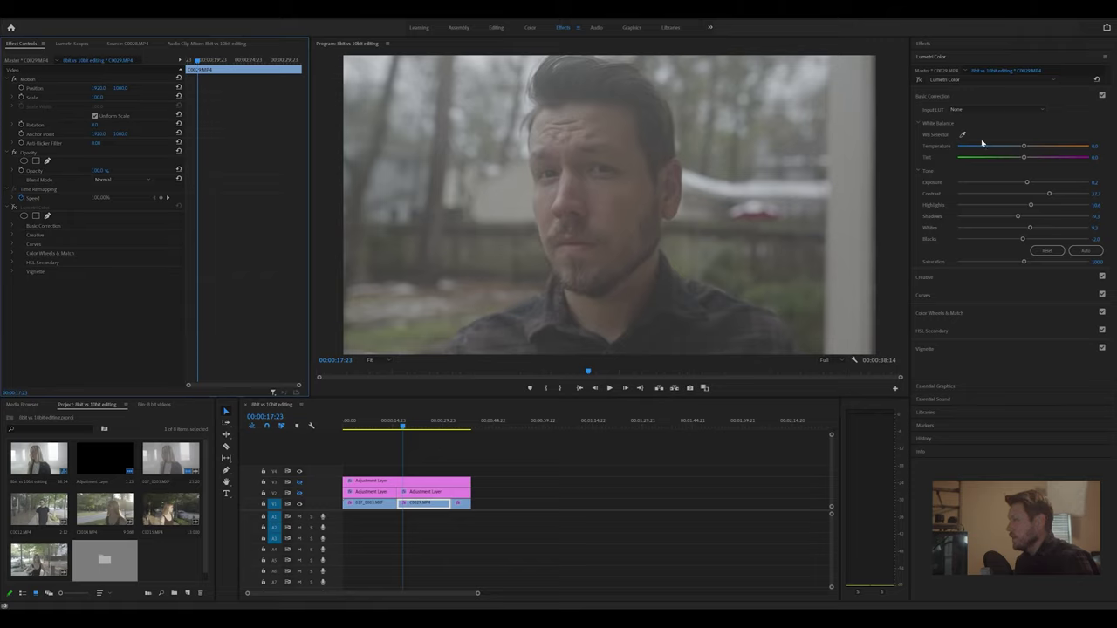
{"action": "left_click", "coordinate": [955, 279]}
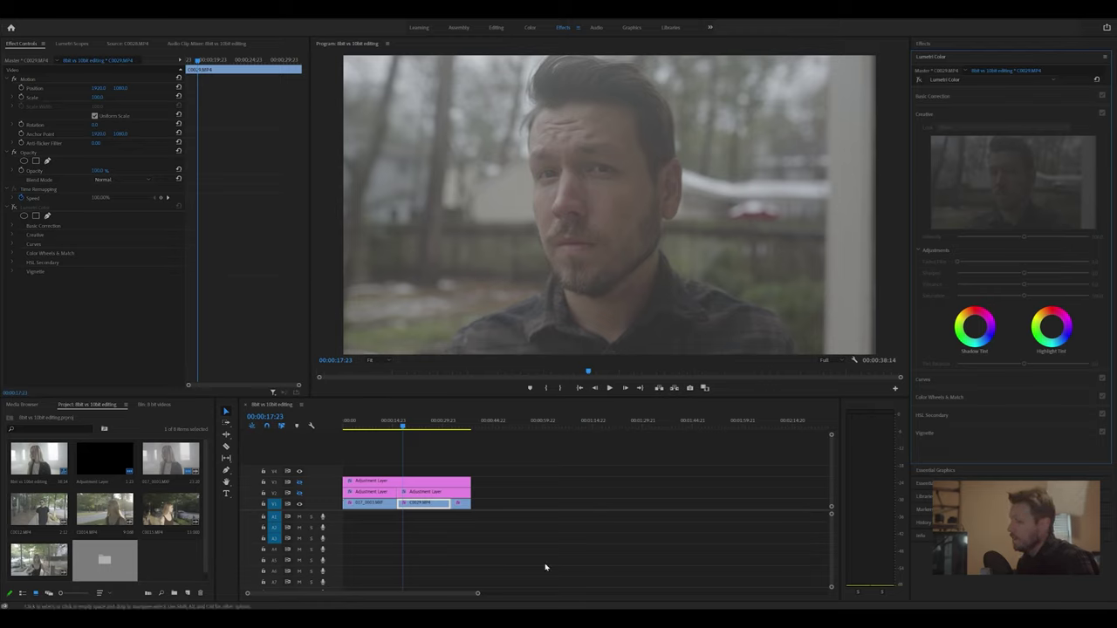
{"action": "left_click", "coordinate": [436, 493]}
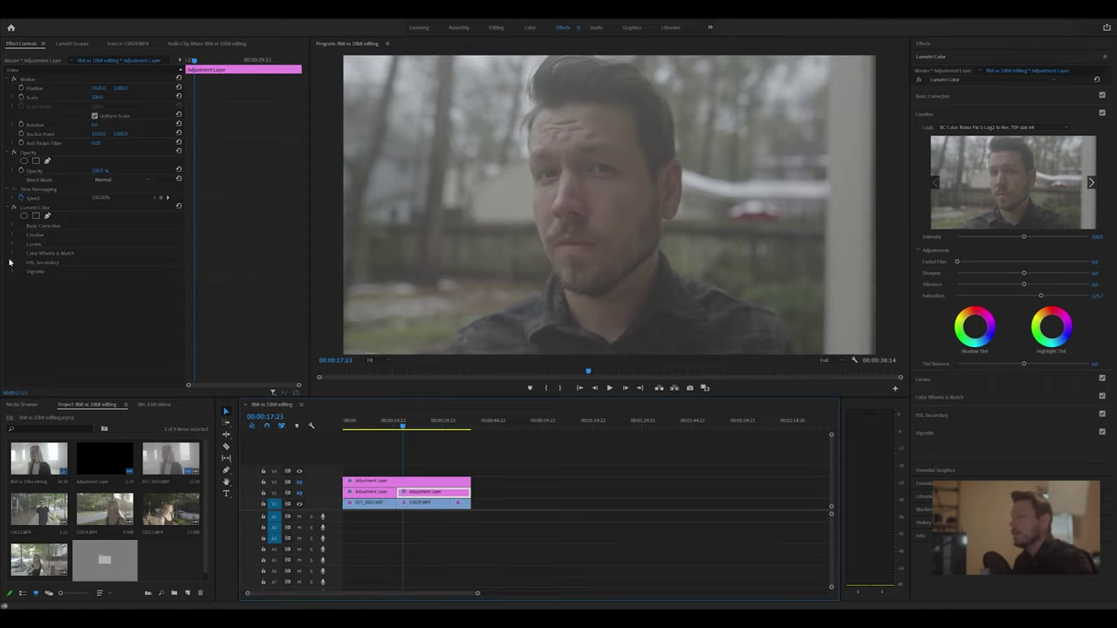
Turn Lumetri Color back on for the close-up clip and show the V2 adjustment-layer track again
{"action": "left_click", "coordinate": [417, 503]}
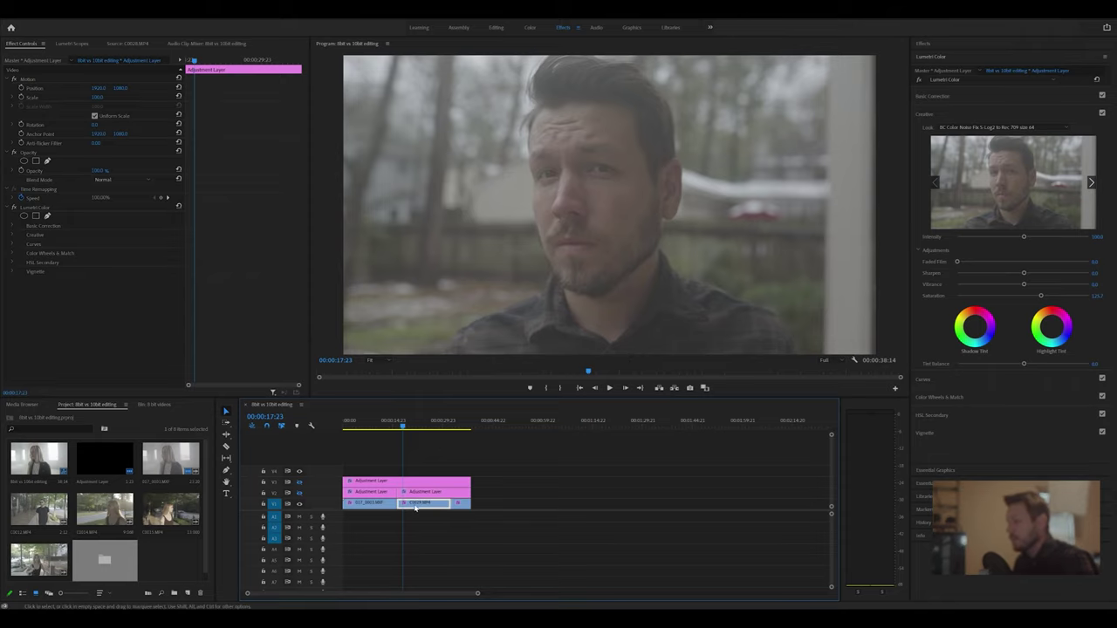
{"action": "left_click", "coordinate": [13, 207]}
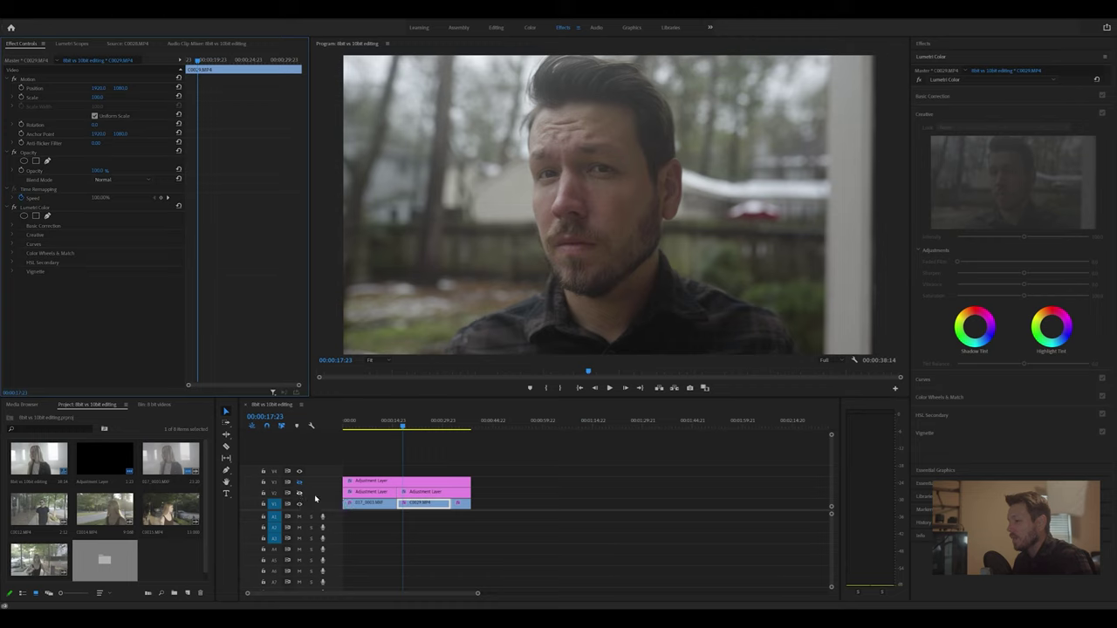
{"action": "left_click", "coordinate": [410, 495]}
{"action": "left_click", "coordinate": [299, 494]}
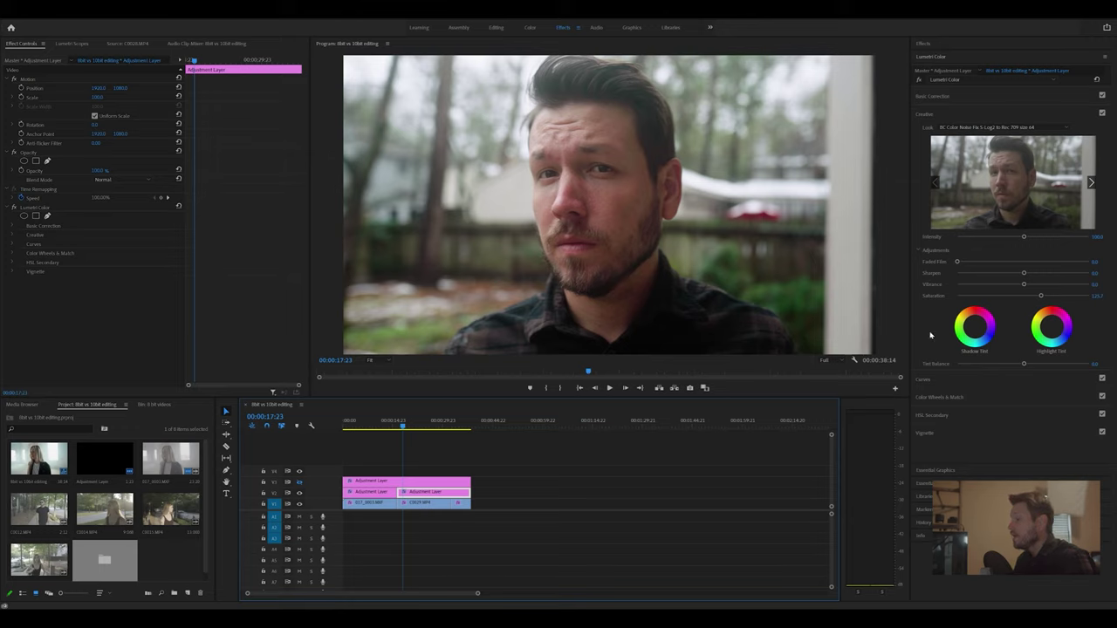
Reset the Creative saturation of the V2 adjustment layer above the close-up to 100 and show track V3 again
{"action": "double_click", "coordinate": [1040, 296]}
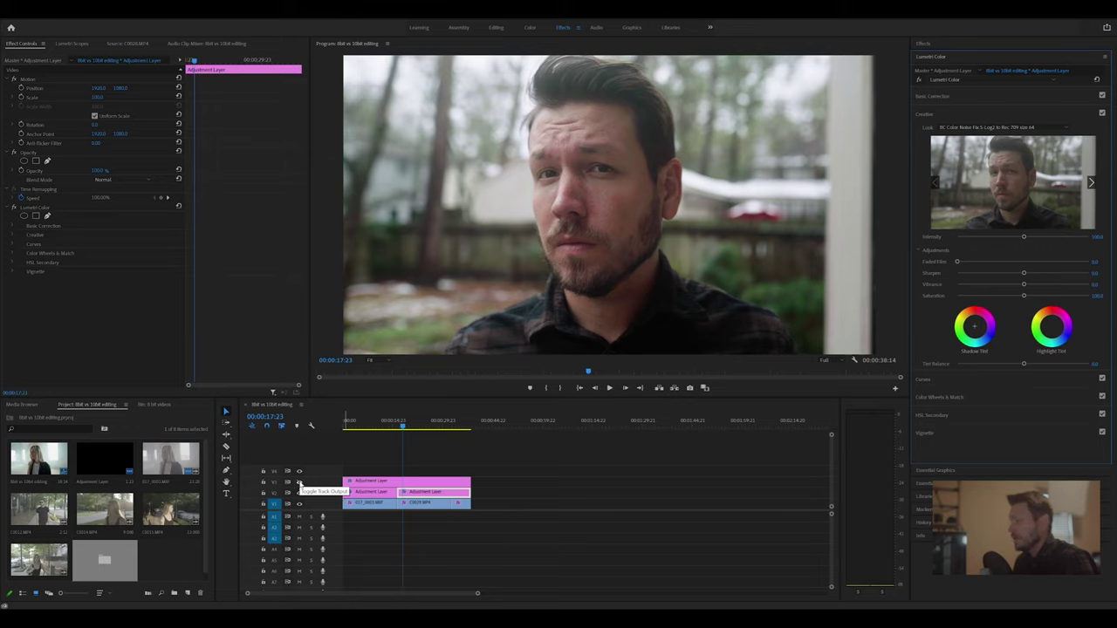
{"action": "left_click", "coordinate": [299, 482]}
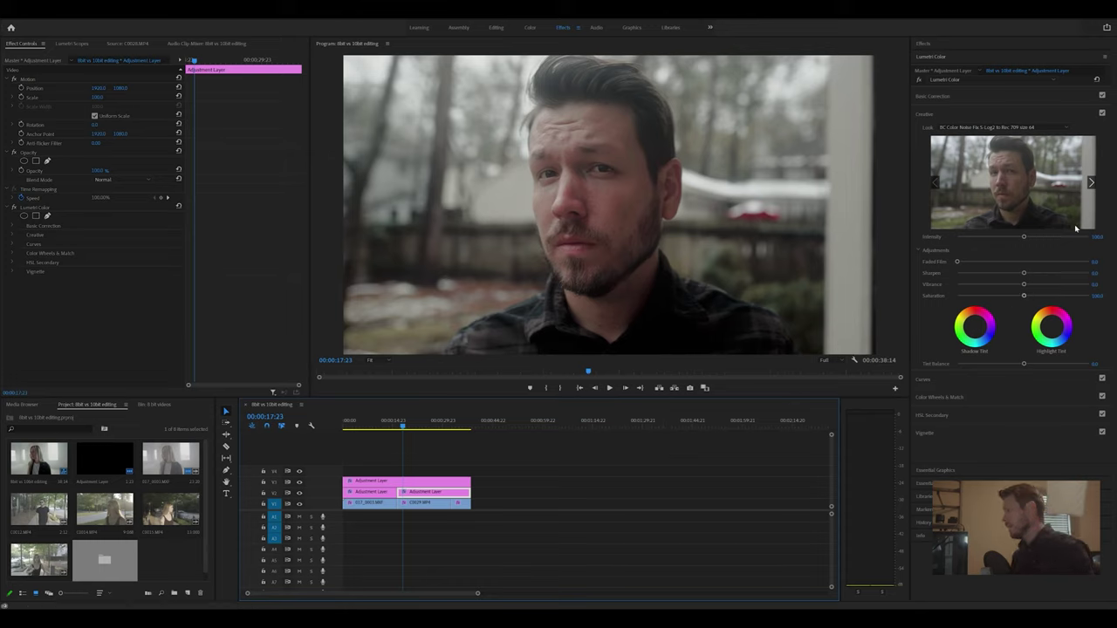
Raise the Blacks in the close-up clip's basic correction with the Lumetri Scopes displayed, and check its color wheels
{"action": "left_click", "coordinate": [435, 504]}
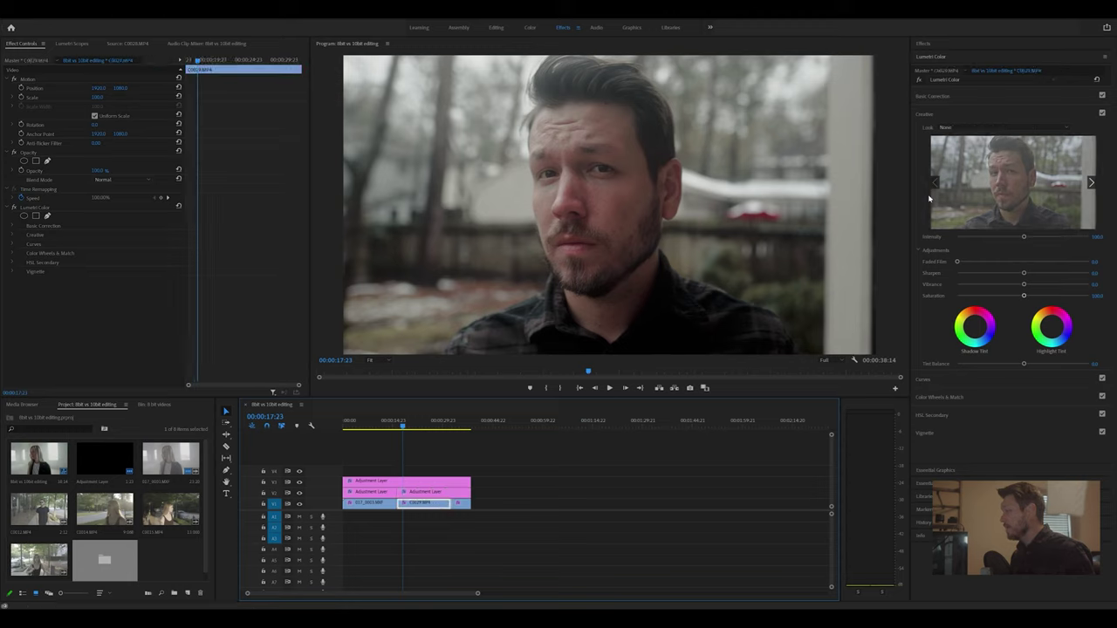
{"action": "left_click", "coordinate": [991, 101]}
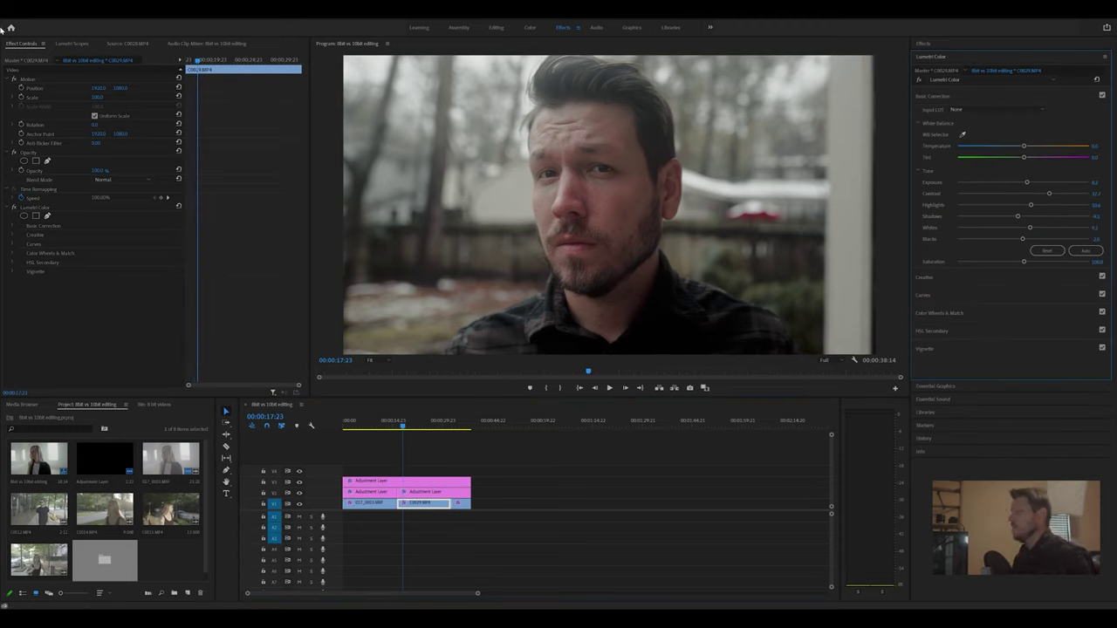
{"action": "left_click", "coordinate": [73, 43]}
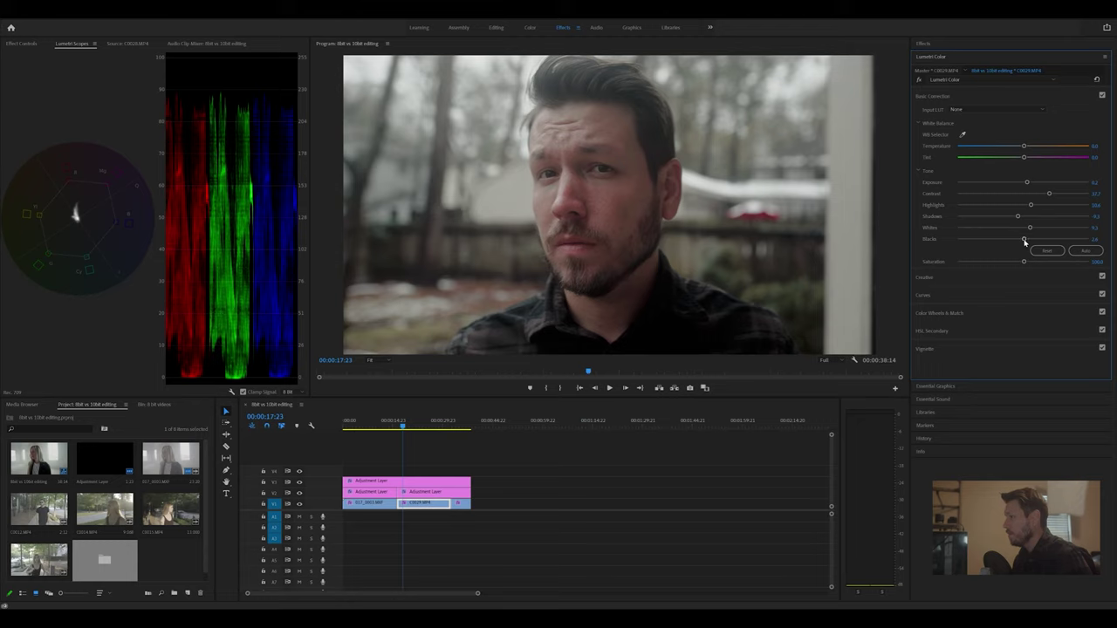
{"action": "left_click_drag", "start_coordinate": [1024, 241], "coordinate": [1034, 240]}
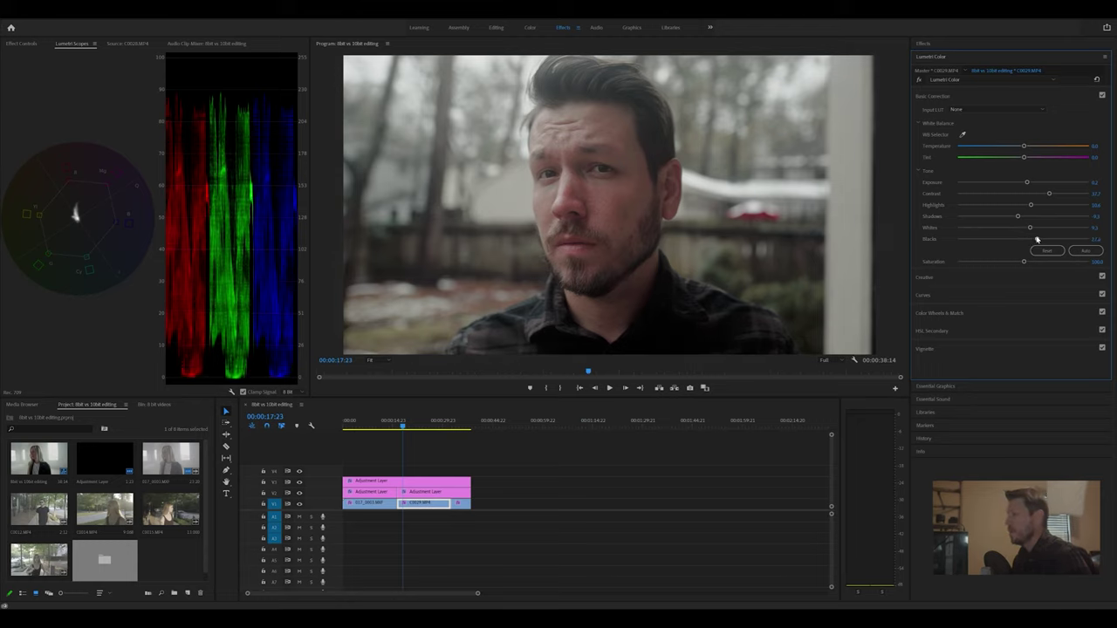
{"action": "left_click", "coordinate": [952, 316]}
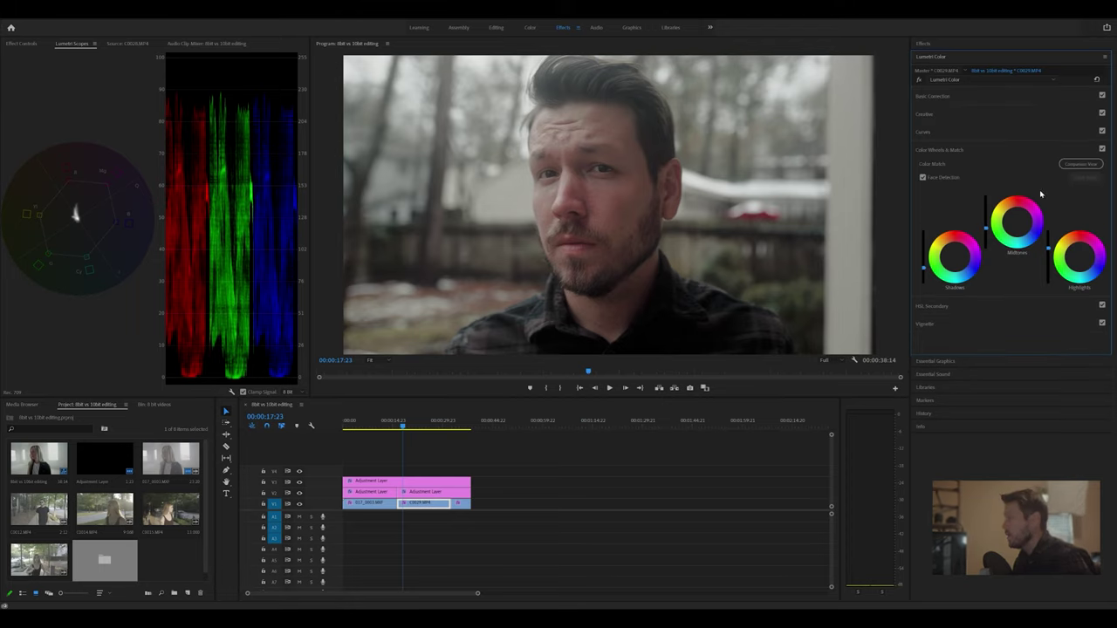
{"action": "left_click", "coordinate": [959, 152]}
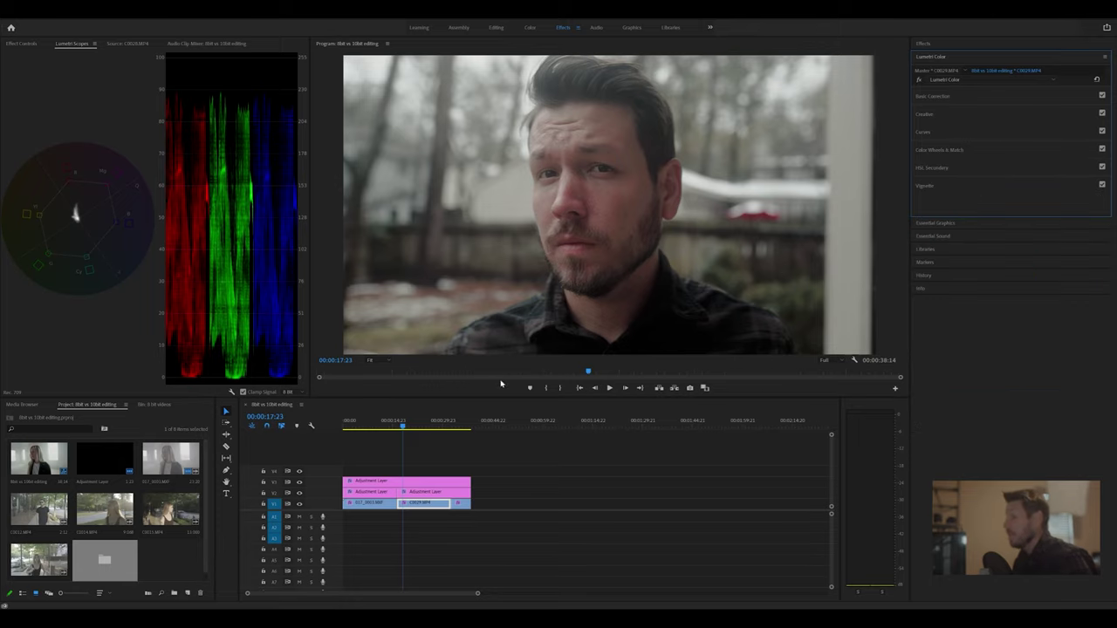
Play the close-up from 00:00:22:22 into the last clip at 75% zoom, examining the face and background, and return to Fit
{"action": "left_click", "coordinate": [375, 361]}
{"action": "left_click_drag", "start_coordinate": [433, 425], "coordinate": [419, 428]}
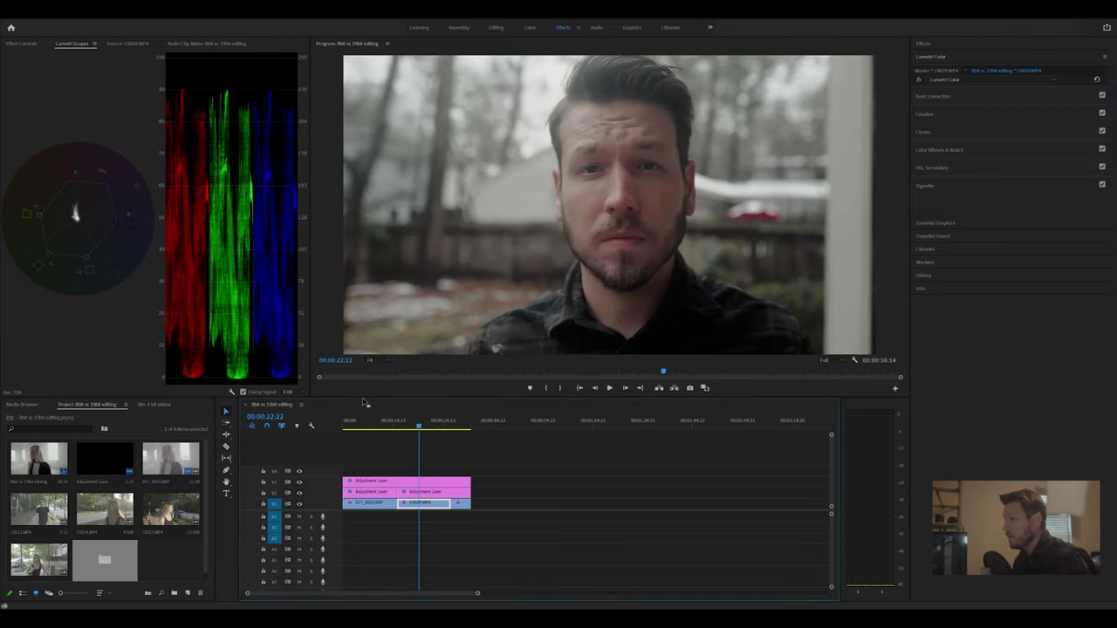
{"action": "left_click", "coordinate": [375, 360]}
{"action": "left_click", "coordinate": [387, 412]}
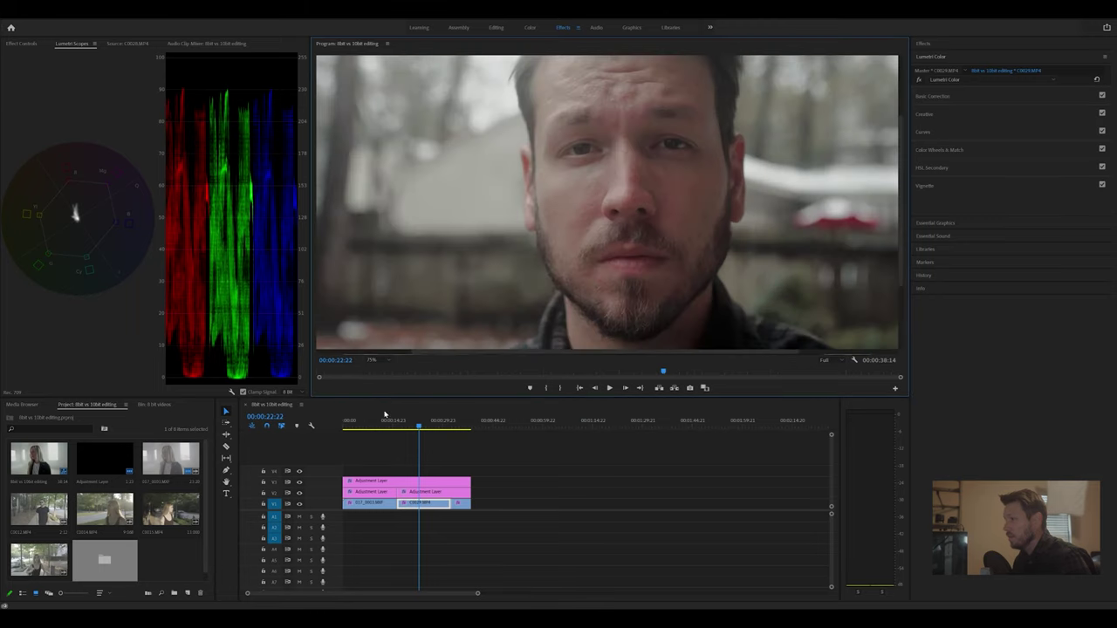
{"action": "left_click_drag", "start_coordinate": [900, 201], "coordinate": [892, 140]}
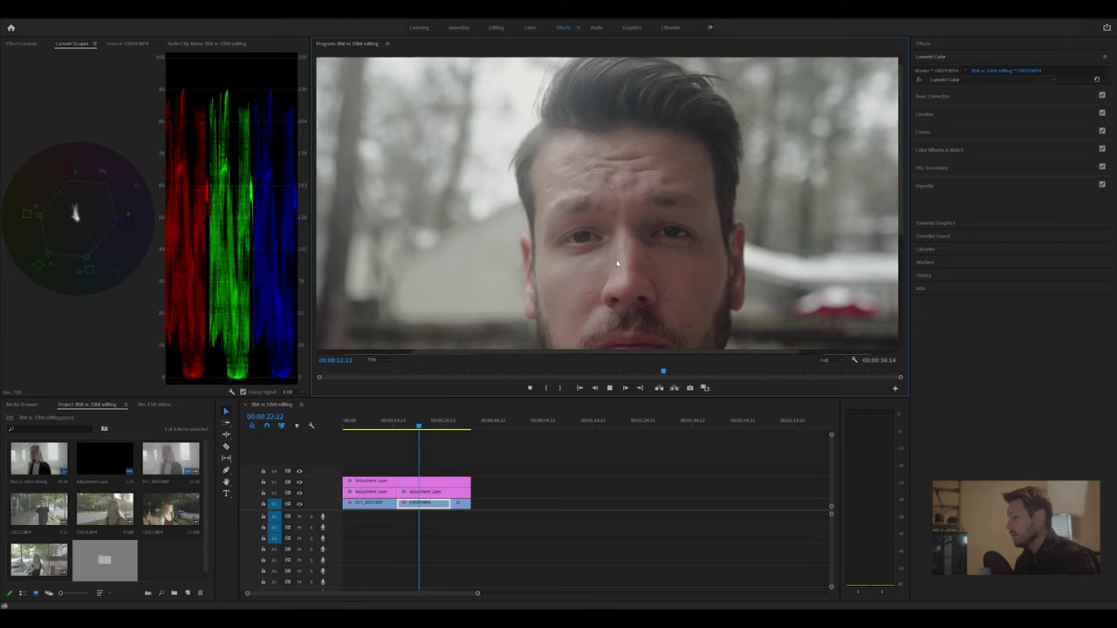
{"action": "key", "text": "space"}
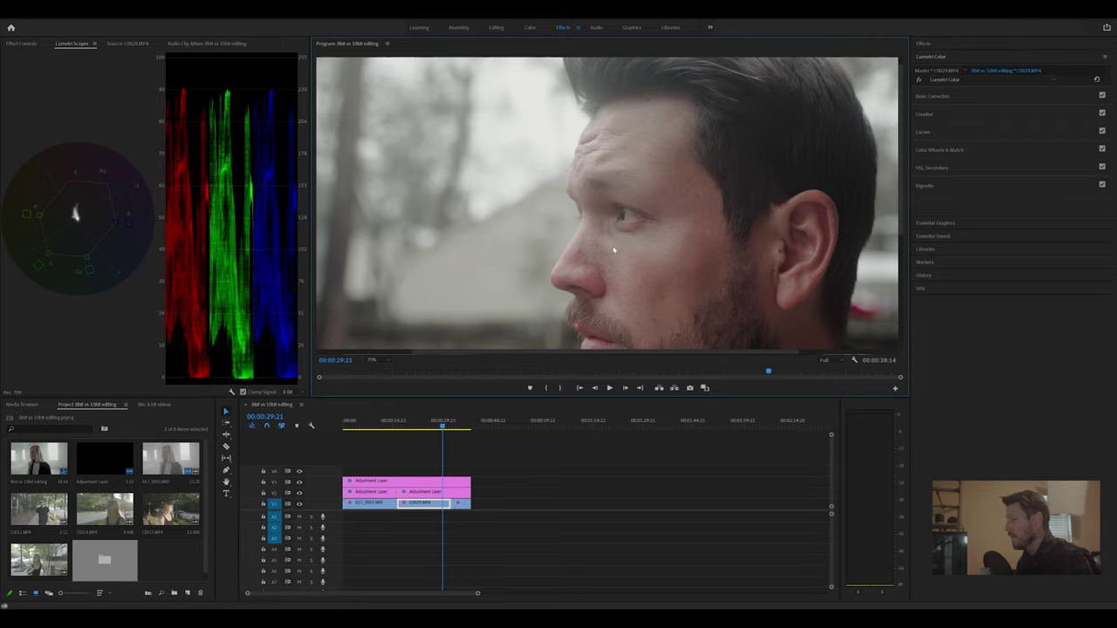
{"action": "key", "text": "space"}
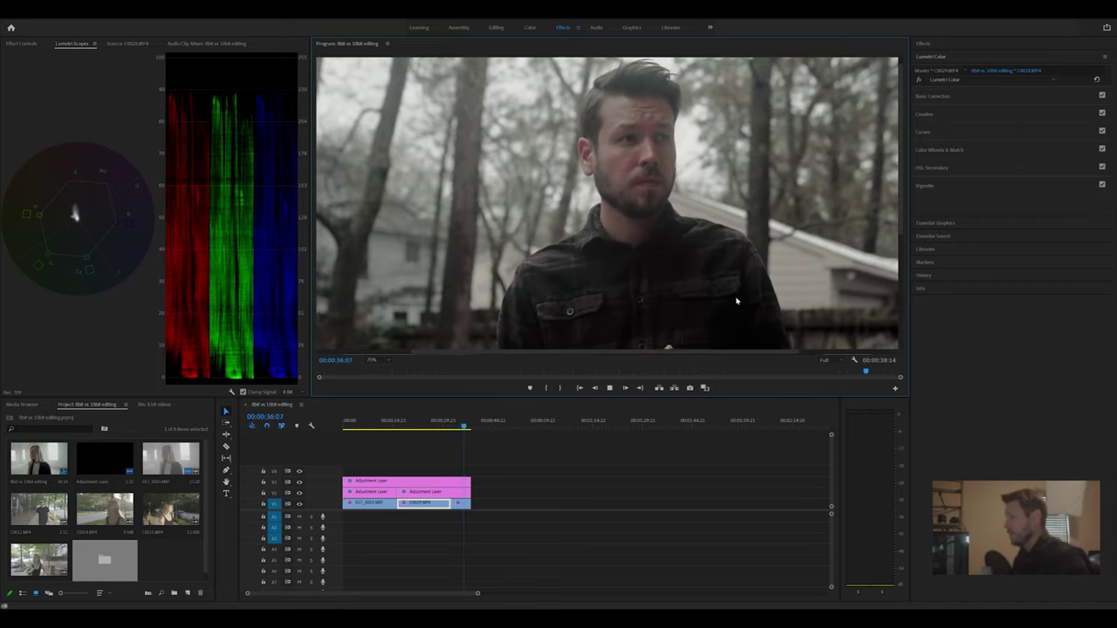
{"action": "left_click", "coordinate": [387, 360]}
{"action": "left_click", "coordinate": [390, 368]}
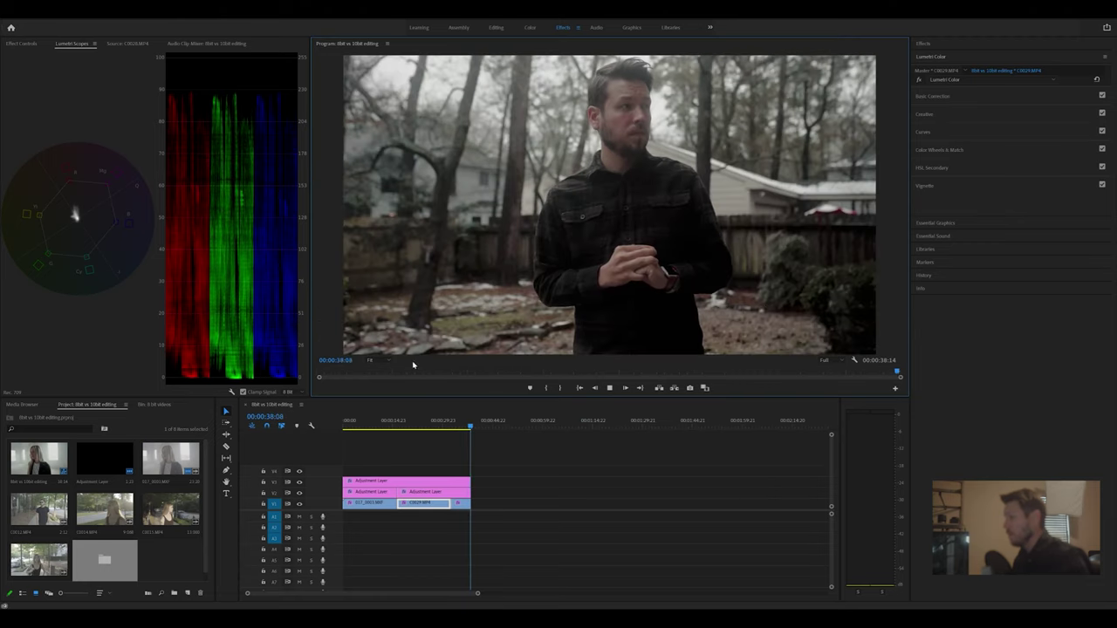
Examine the last clip near 00:00:36:07 at 50% and 75% zoom, covering the hands, shadows, background and face
{"action": "left_click", "coordinate": [463, 428]}
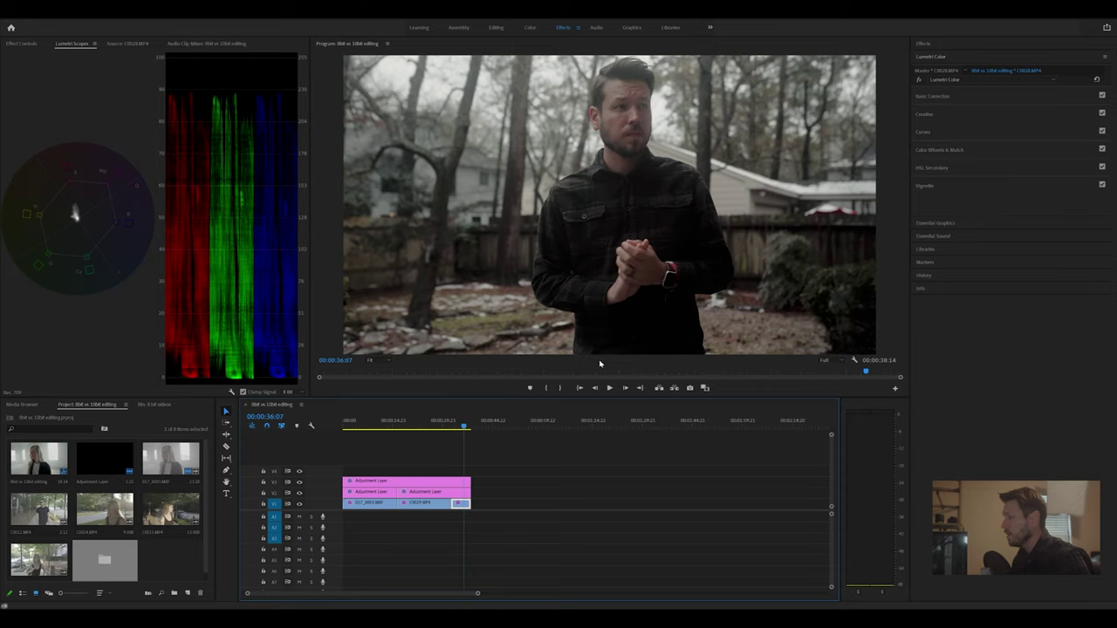
{"action": "left_click", "coordinate": [374, 360]}
{"action": "left_click", "coordinate": [386, 401]}
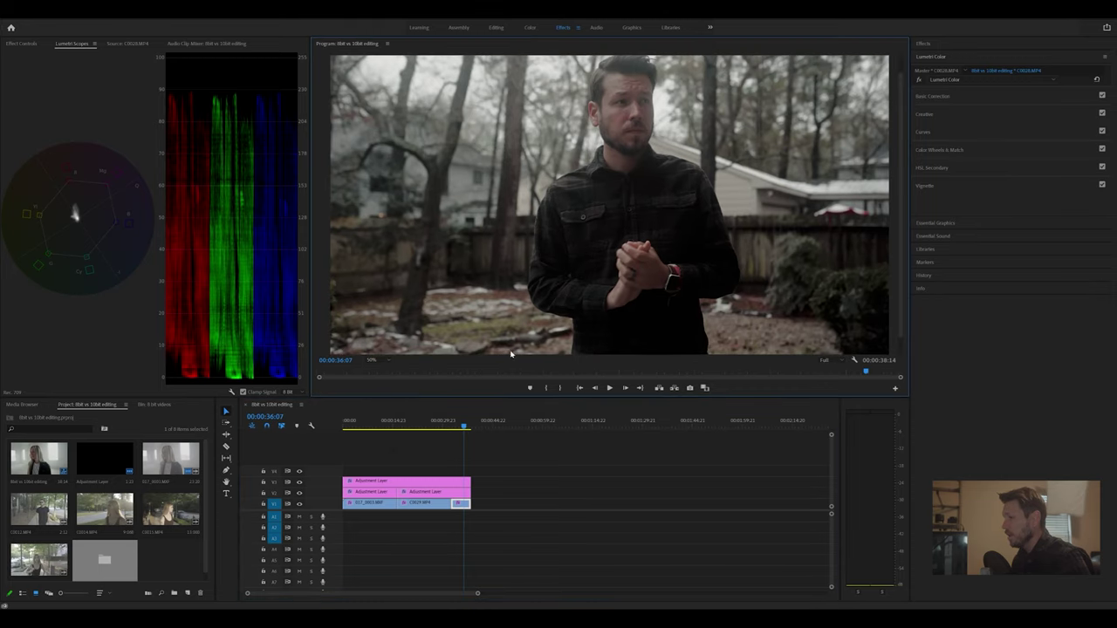
{"action": "left_click", "coordinate": [373, 361]}
{"action": "left_click", "coordinate": [384, 409]}
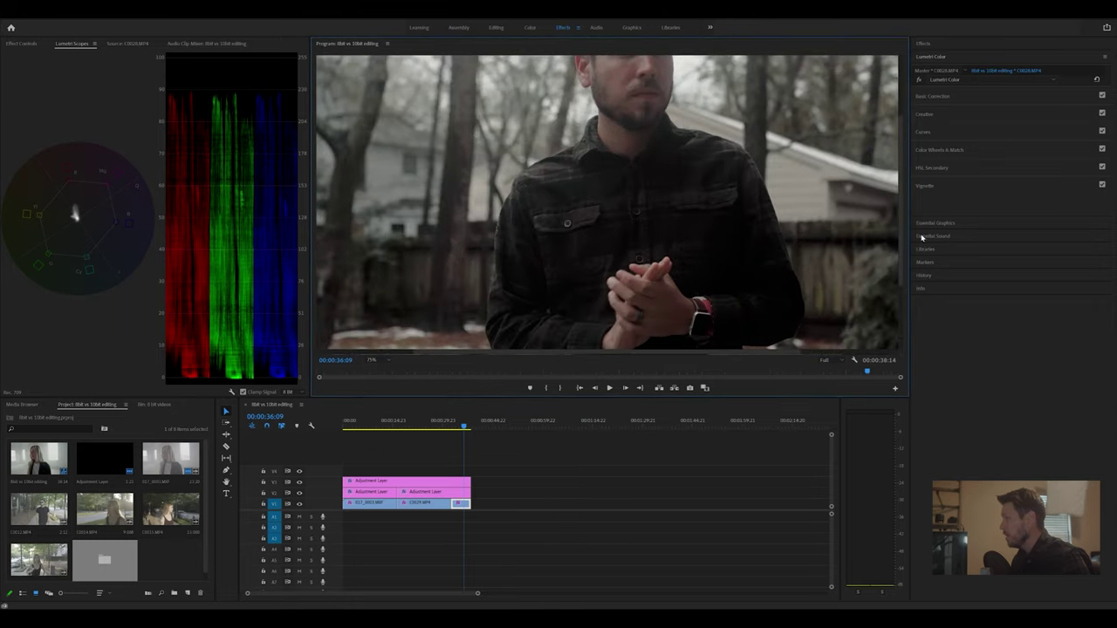
{"action": "left_click_drag", "start_coordinate": [901, 261], "coordinate": [817, 349]}
{"action": "left_click_drag", "start_coordinate": [767, 355], "coordinate": [872, 338]}
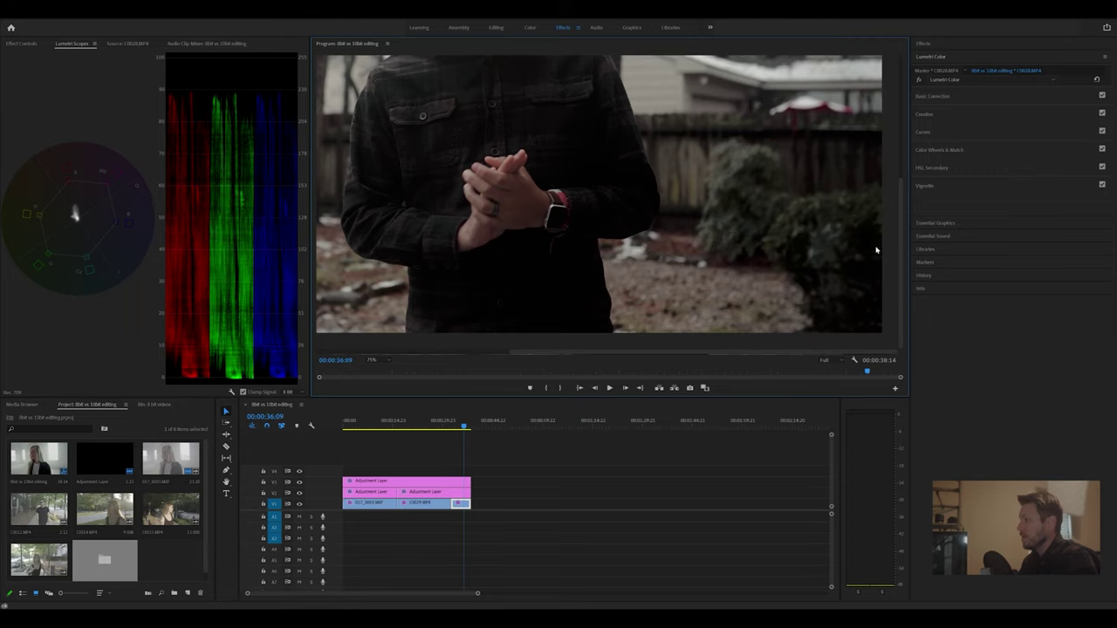
{"action": "mouse_move", "coordinate": [900, 210]}
{"action": "left_mouse_down"}
{"action": "mouse_move", "coordinate": [901, 93]}
{"action": "mouse_move", "coordinate": [908, 208]}
{"action": "left_mouse_up"}
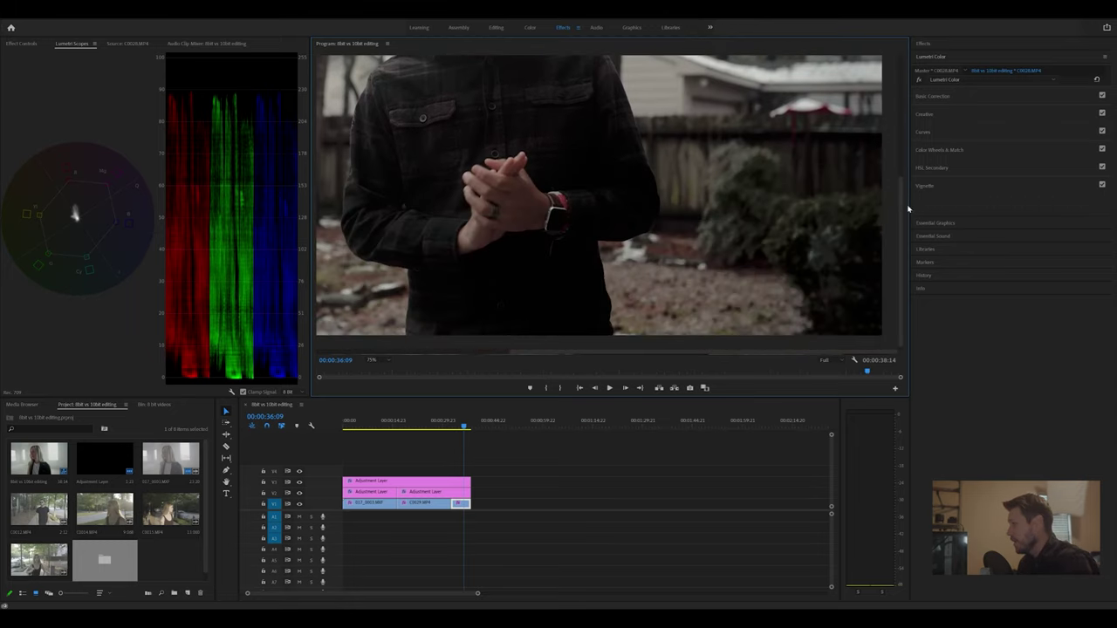
{"action": "left_click_drag", "start_coordinate": [729, 354], "coordinate": [569, 356]}
{"action": "left_click_drag", "start_coordinate": [903, 234], "coordinate": [900, 124]}
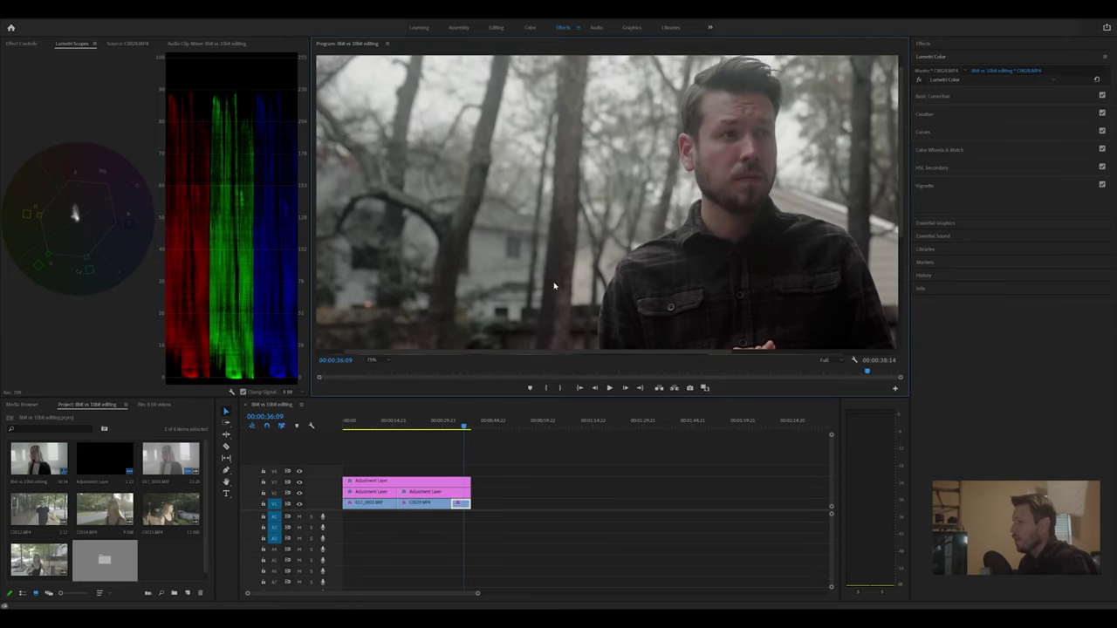
Play the last clip to its end at Fit zoom and return to 00:00:08:03 in the first clip
{"action": "left_click", "coordinate": [375, 361]}
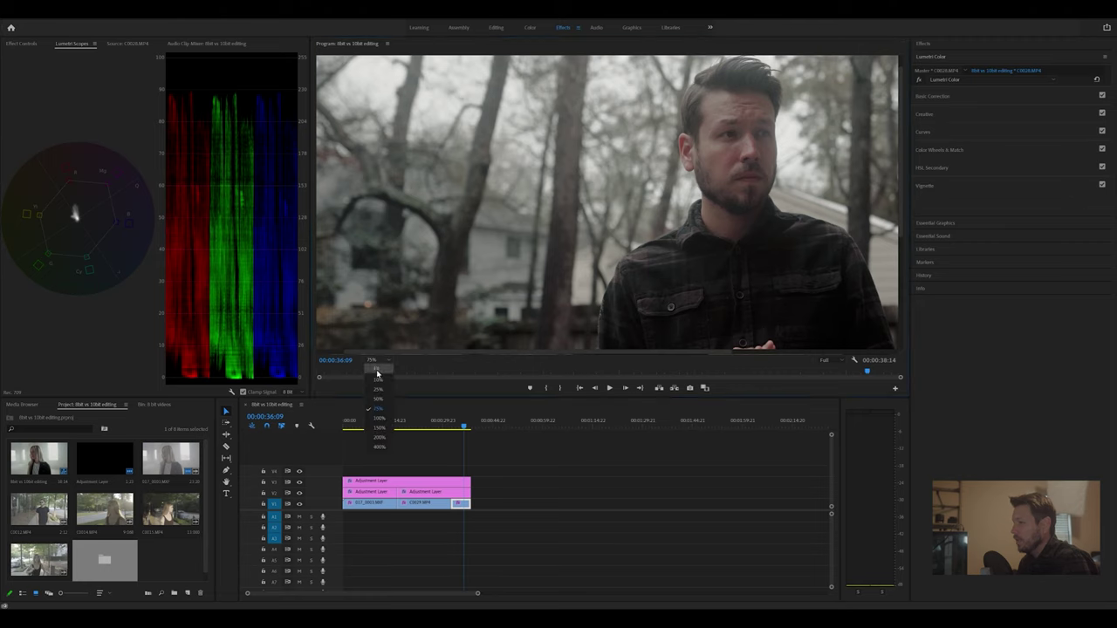
{"action": "left_click", "coordinate": [380, 372]}
{"action": "key", "text": "space"}
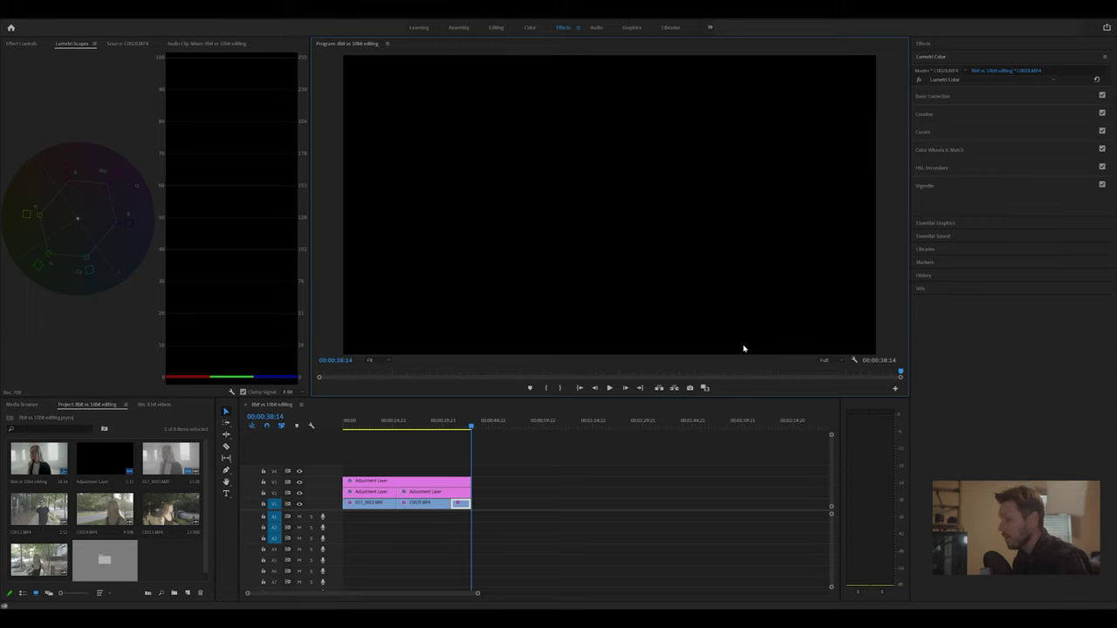
{"action": "left_click", "coordinate": [371, 428]}
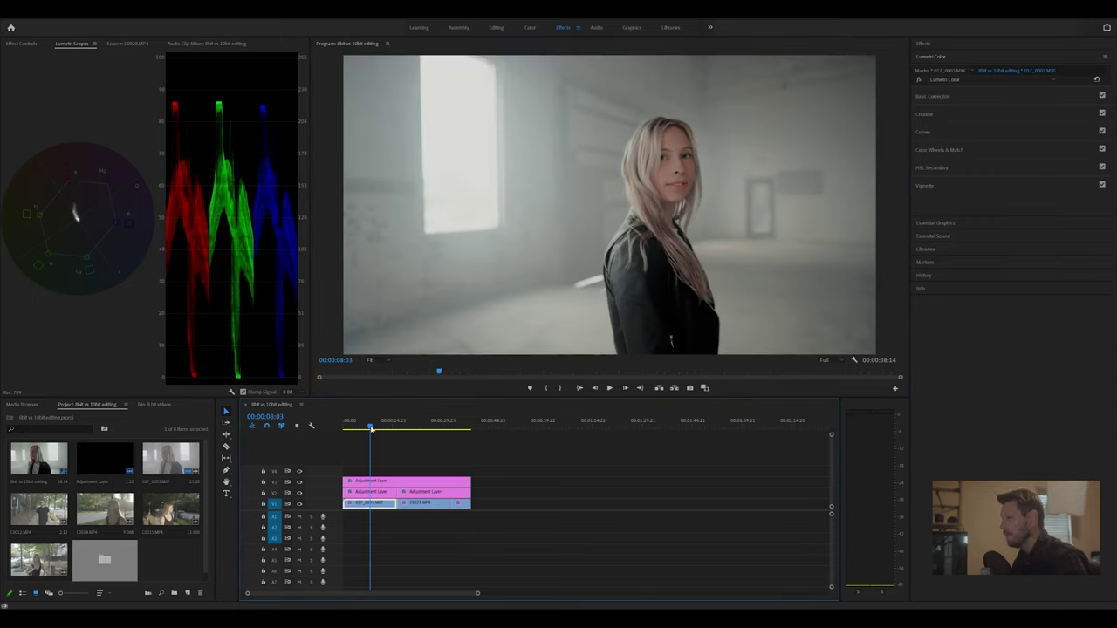
Play the first clip from 00:00:08:03 to 00:00:13:03, examine the woman's face at 150% zoom, and scrub back toward the clip's start
{"action": "key", "text": "space"}
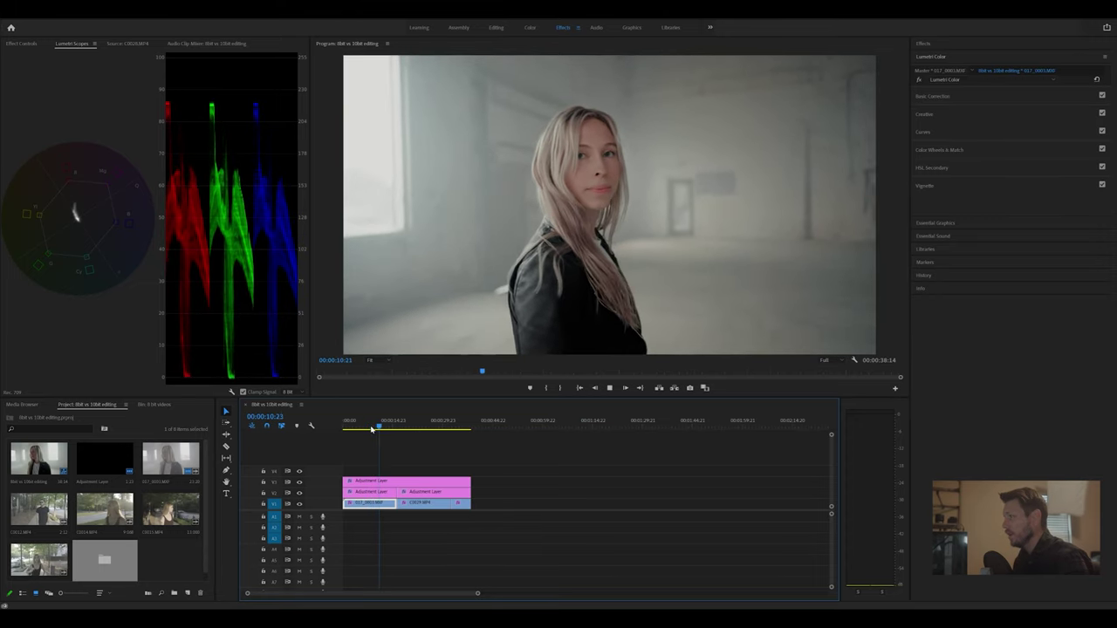
{"action": "key", "text": "space"}
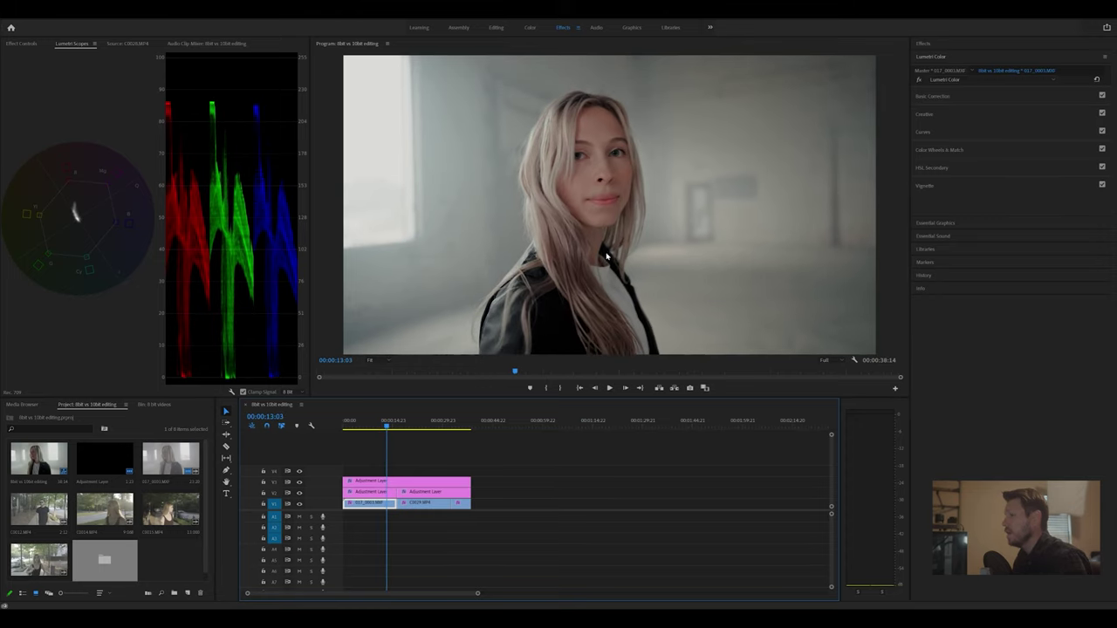
{"action": "left_click", "coordinate": [389, 360]}
{"action": "left_click", "coordinate": [381, 429]}
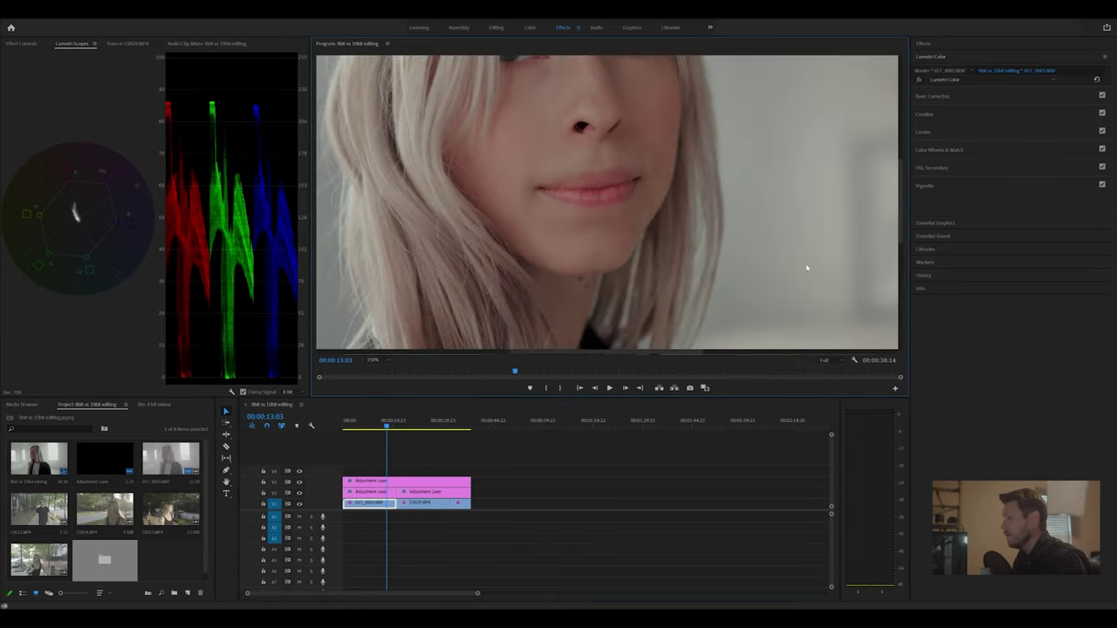
{"action": "left_click_drag", "start_coordinate": [904, 242], "coordinate": [901, 201]}
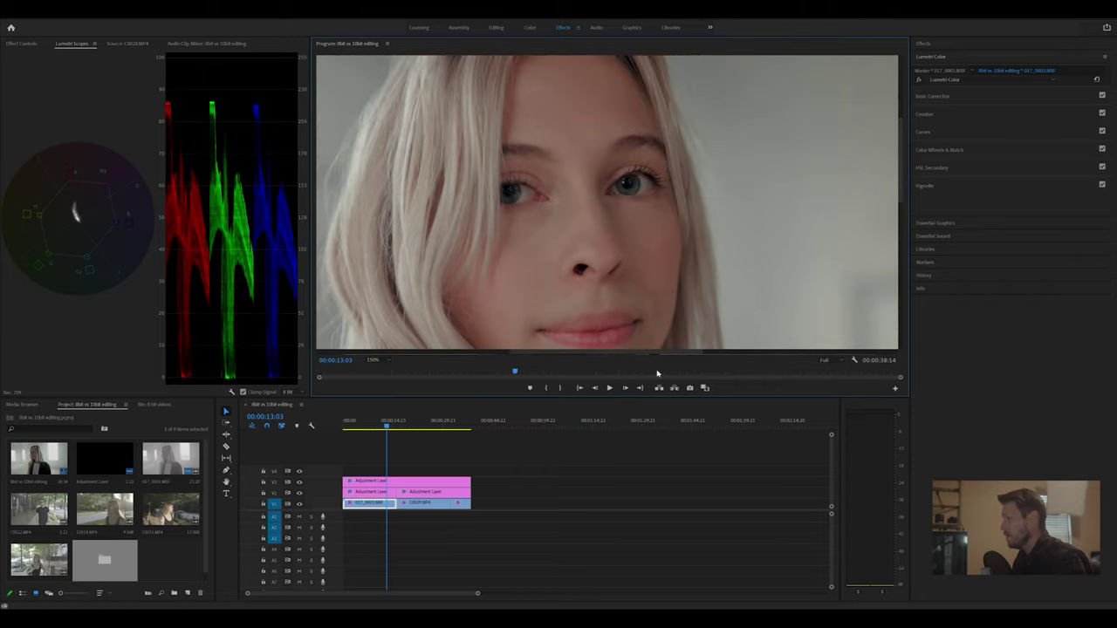
{"action": "left_click_drag", "start_coordinate": [377, 434], "coordinate": [335, 433]}
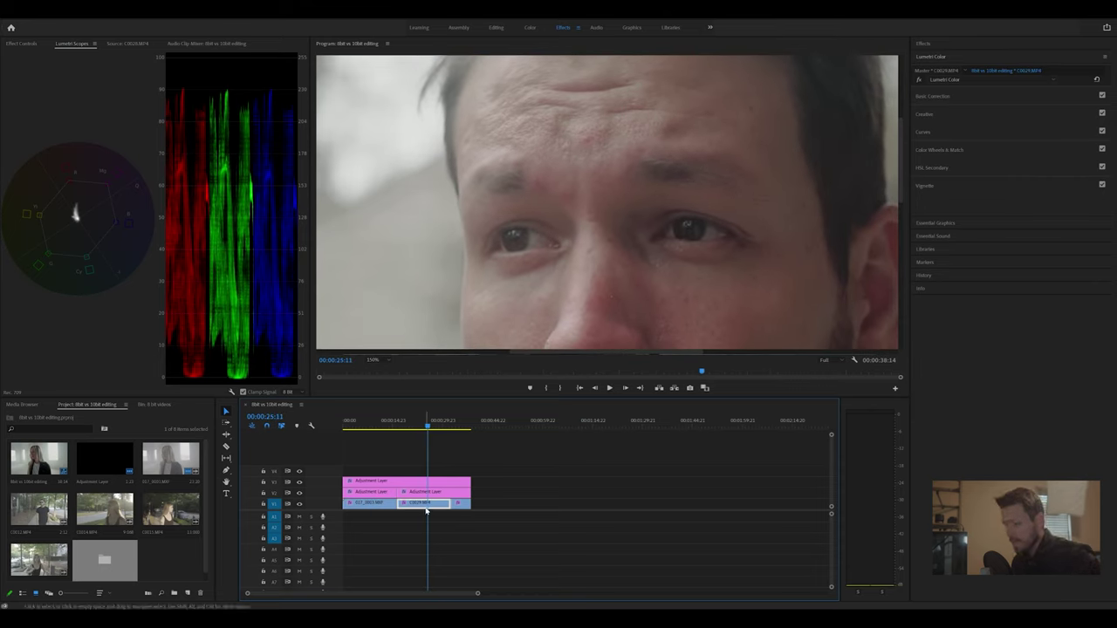
Place a copy of the woman's clip in the empty timeline area after the last clip for the split-screen comparison
{"action": "left_click_drag", "start_coordinate": [377, 504], "coordinate": [518, 494]}
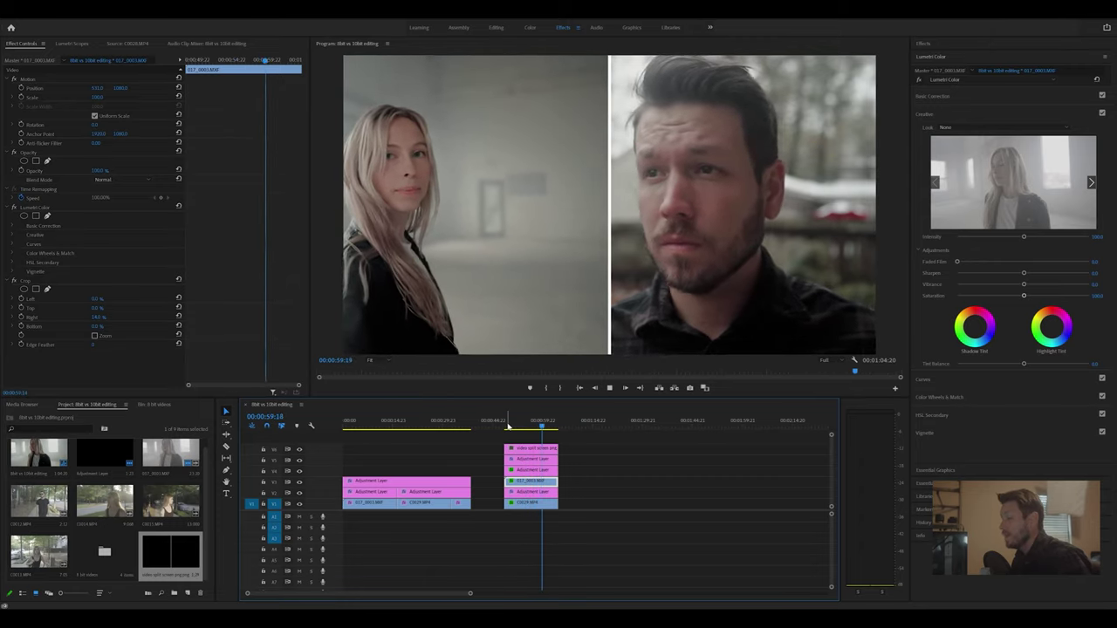
Review the split-screen comparison at Fit zoom, stopping at 00:01:01:16, 00:00:56:17 and 00:00:53:17
{"action": "key", "text": "space"}
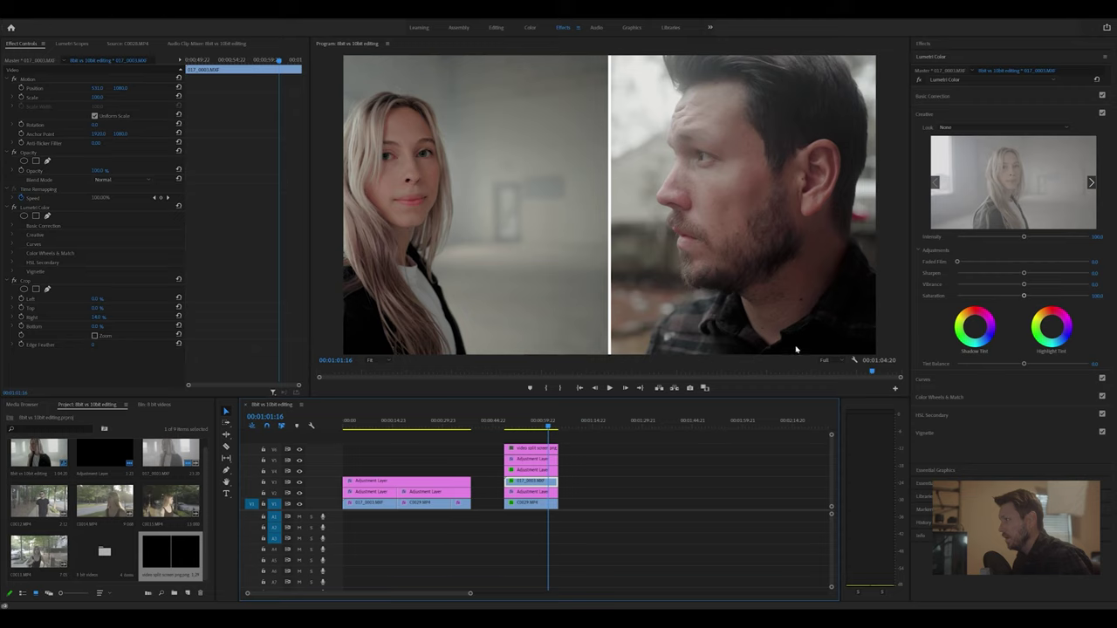
{"action": "left_click_drag", "start_coordinate": [547, 425], "coordinate": [534, 430]}
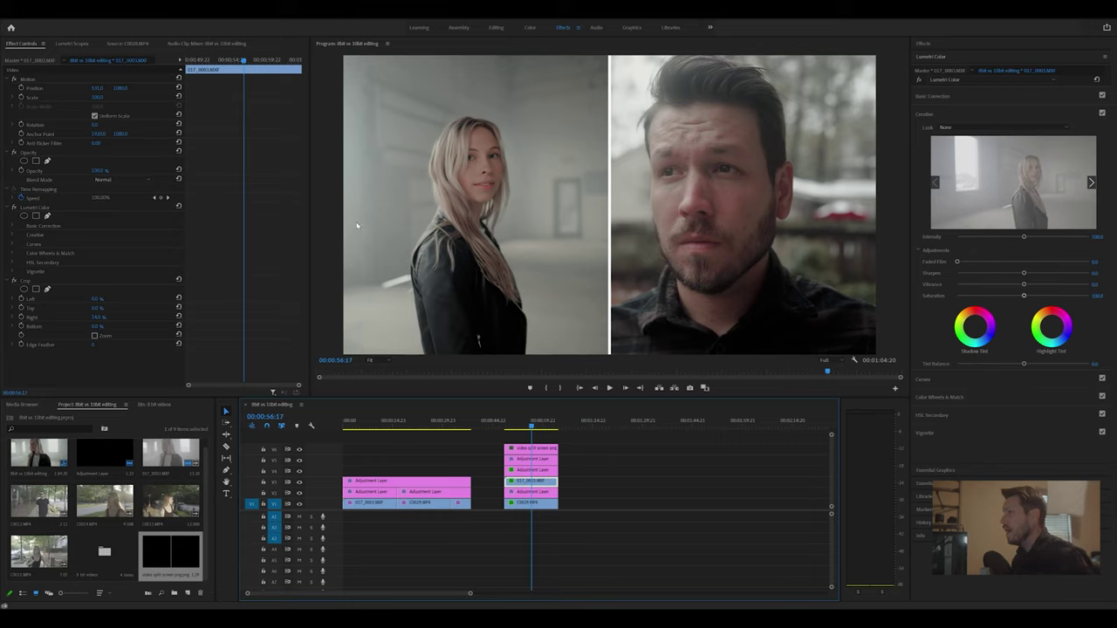
{"action": "left_click", "coordinate": [523, 428]}
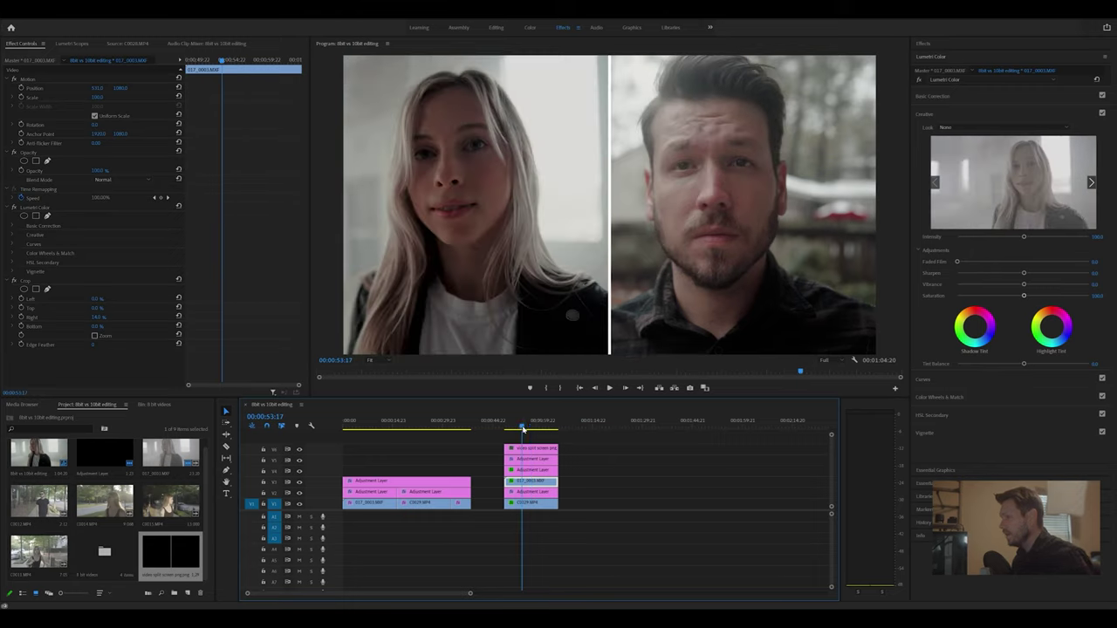
Compare the woman's and the man's faces in the split screen at 00:00:53:17 with the preview at 100% zoom
{"action": "left_click", "coordinate": [371, 361]}
{"action": "left_click", "coordinate": [385, 399]}
{"action": "left_click", "coordinate": [390, 362]}
{"action": "left_click", "coordinate": [389, 418]}
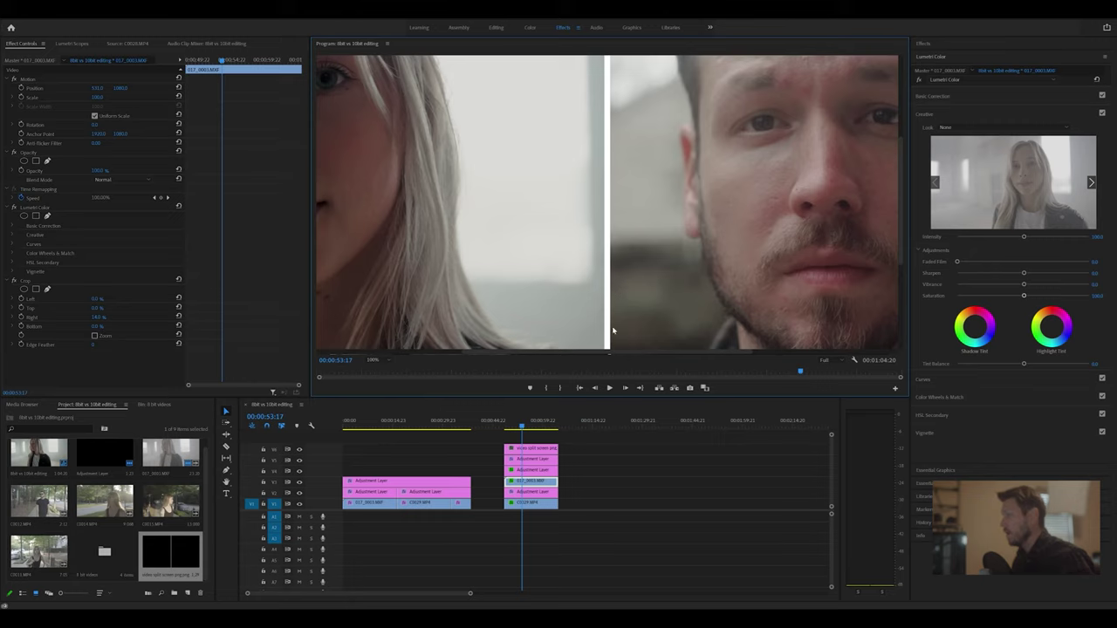
{"action": "left_click_drag", "start_coordinate": [592, 358], "coordinate": [472, 356]}
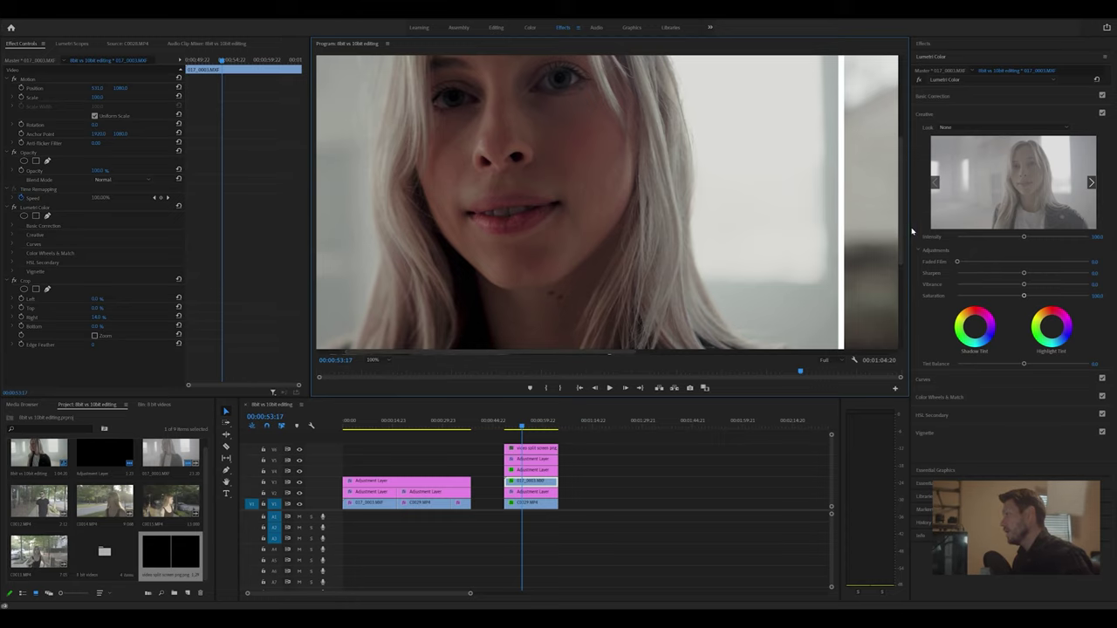
{"action": "left_click_drag", "start_coordinate": [904, 240], "coordinate": [903, 214]}
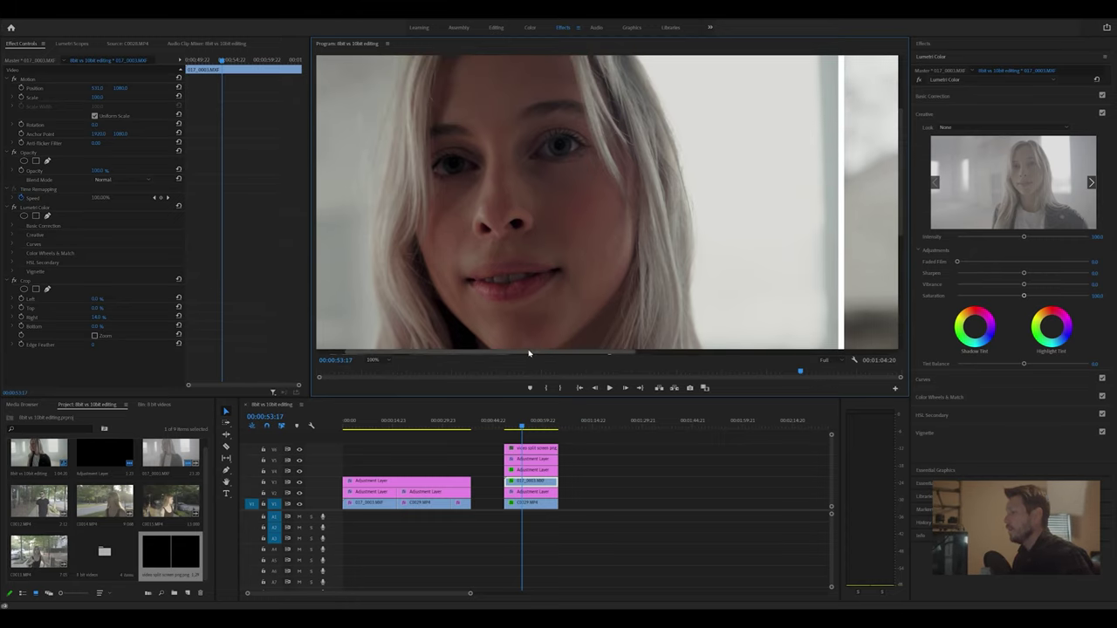
{"action": "left_click_drag", "start_coordinate": [528, 354], "coordinate": [728, 344]}
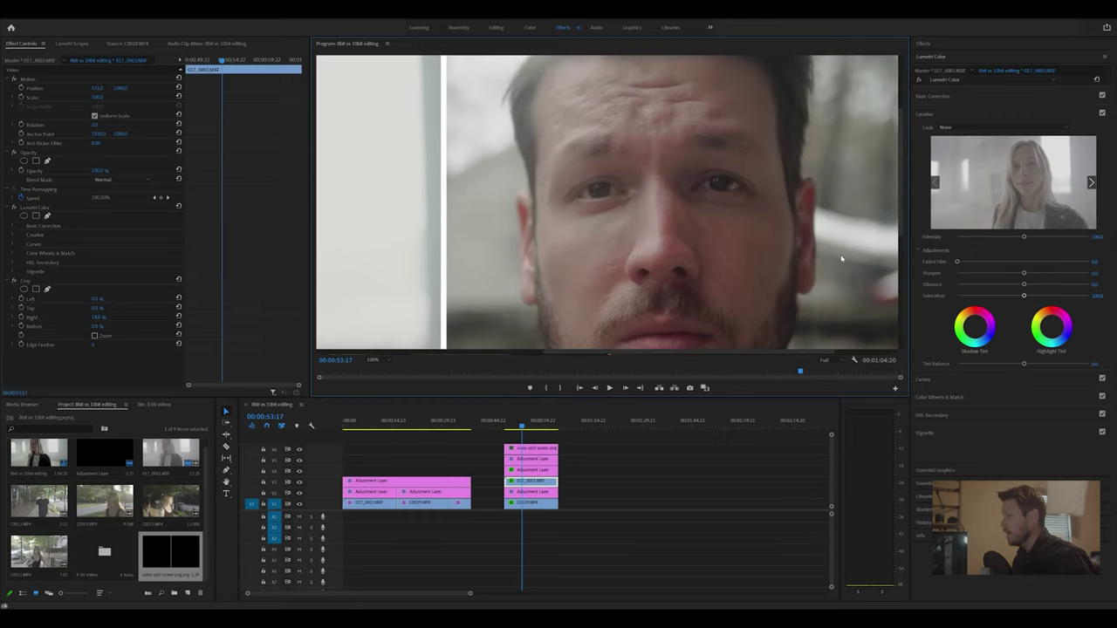
{"action": "left_click_drag", "start_coordinate": [899, 213], "coordinate": [904, 222]}
{"action": "left_click_drag", "start_coordinate": [769, 354], "coordinate": [599, 358]}
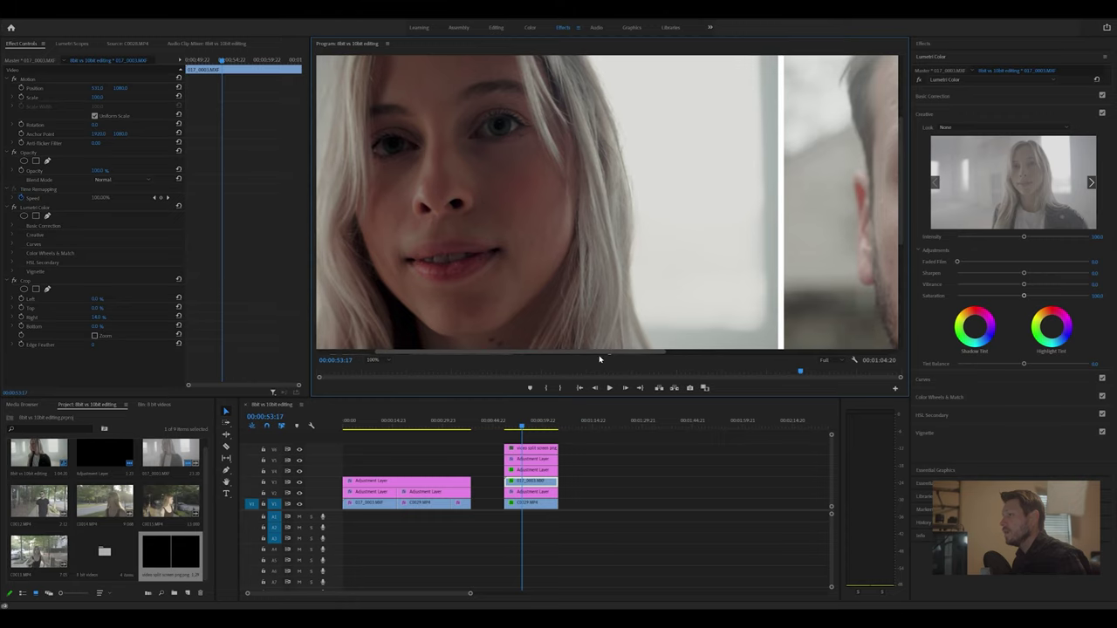
Play the split screen to its end at 100% zoom, examining the woman's half, and return to 00:00:53:23 at Fit zoom
{"action": "left_click_drag", "start_coordinate": [520, 422], "coordinate": [513, 428]}
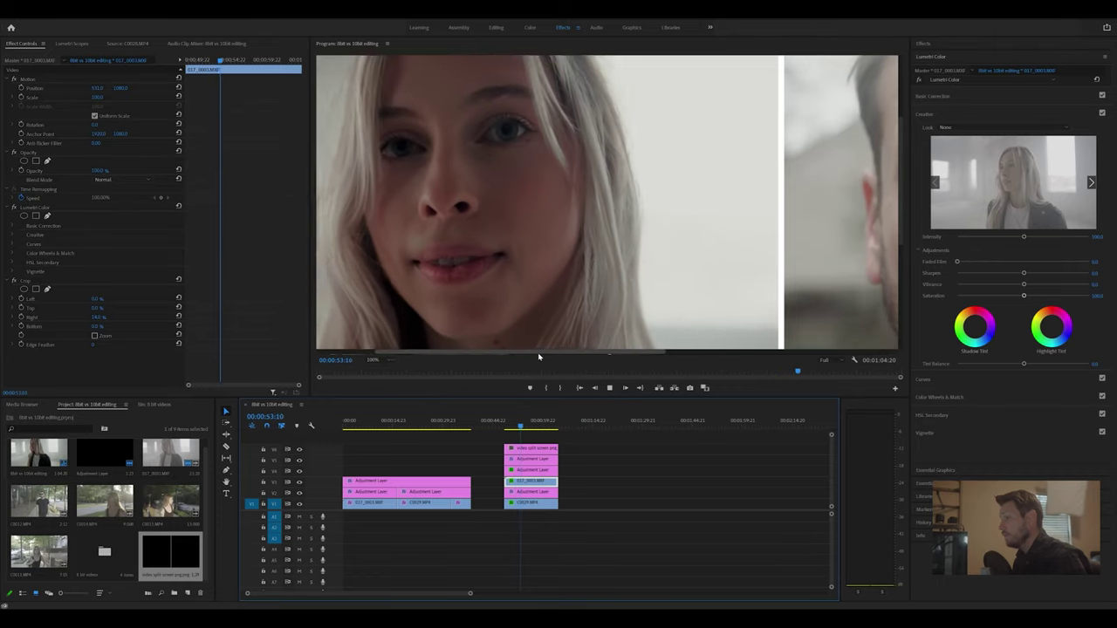
{"action": "mouse_move", "coordinate": [536, 355]}
{"action": "left_mouse_down"}
{"action": "mouse_move", "coordinate": [663, 357]}
{"action": "mouse_move", "coordinate": [514, 360]}
{"action": "left_mouse_up"}
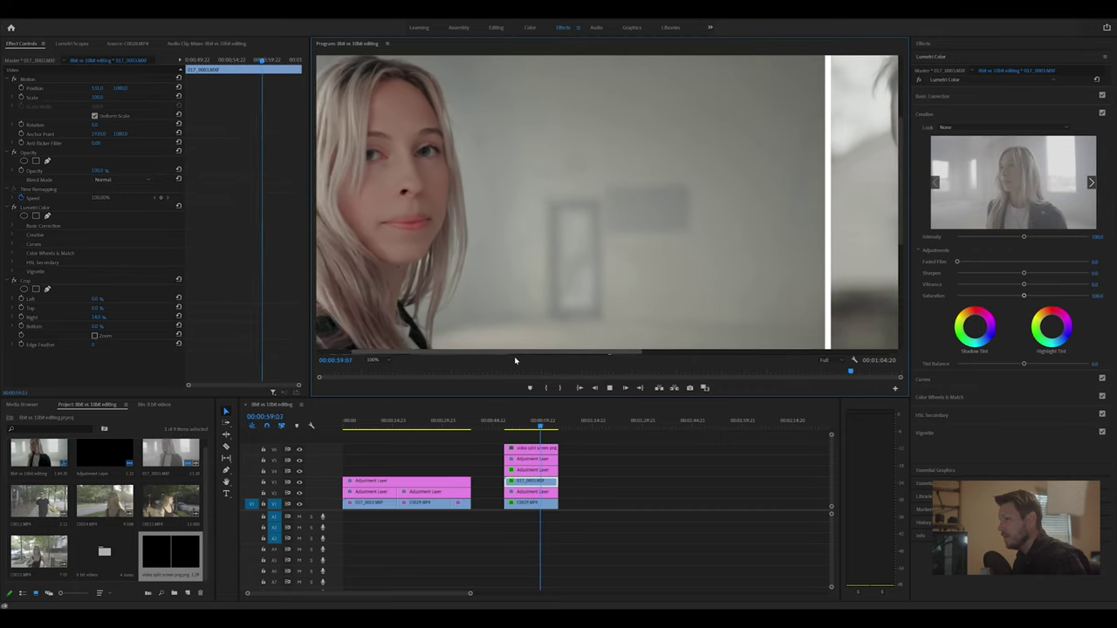
{"action": "left_click_drag", "start_coordinate": [515, 361], "coordinate": [480, 362]}
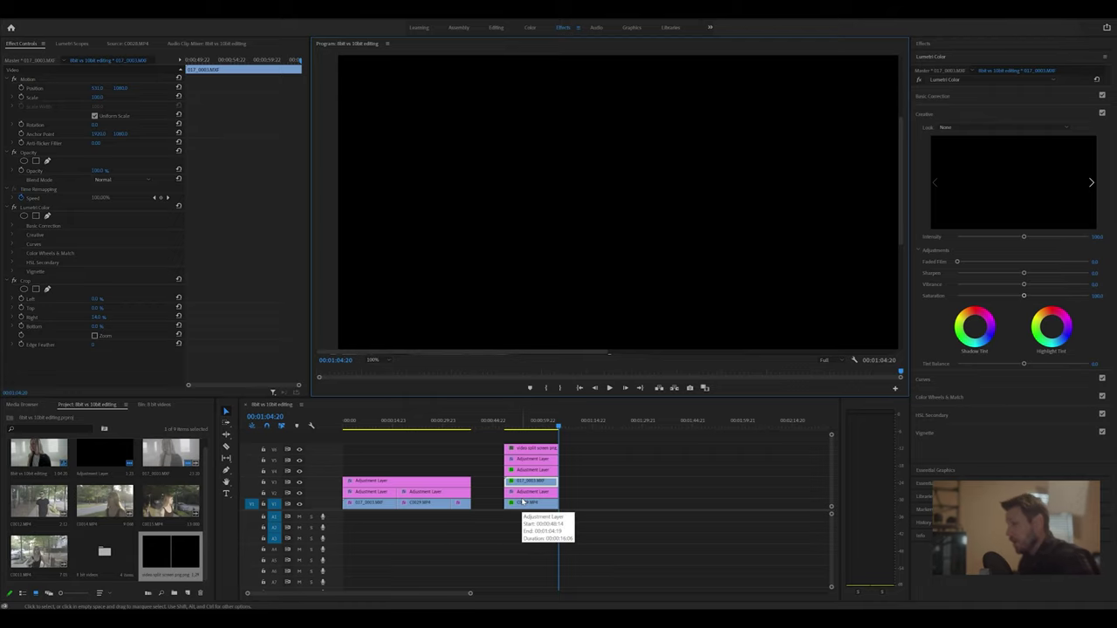
{"action": "left_click", "coordinate": [538, 426]}
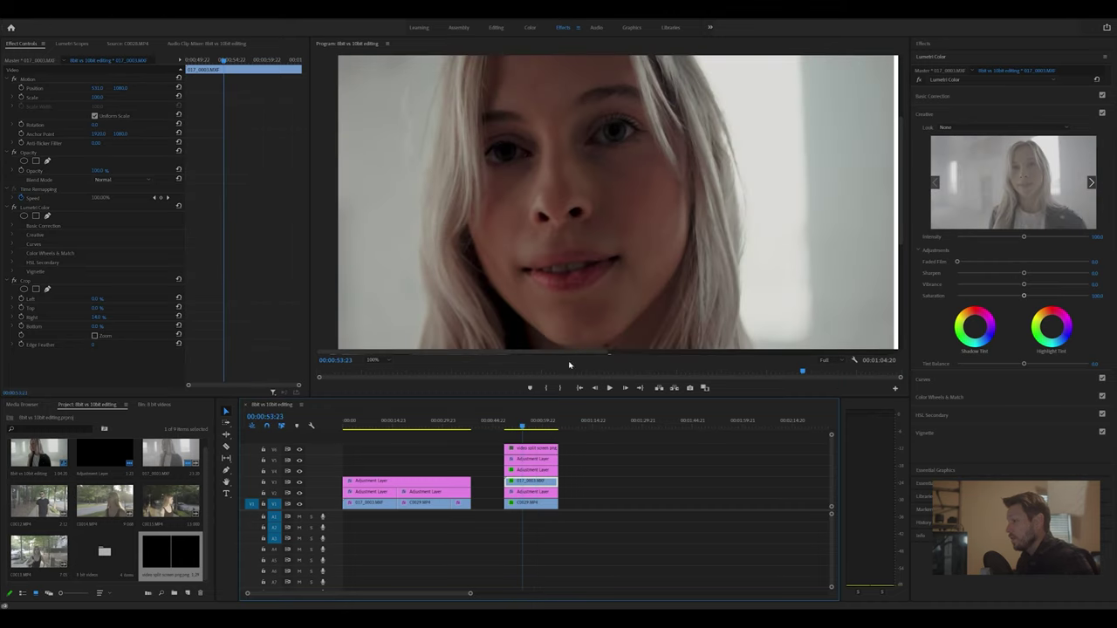
{"action": "left_click", "coordinate": [372, 360]}
{"action": "left_click", "coordinate": [386, 371]}
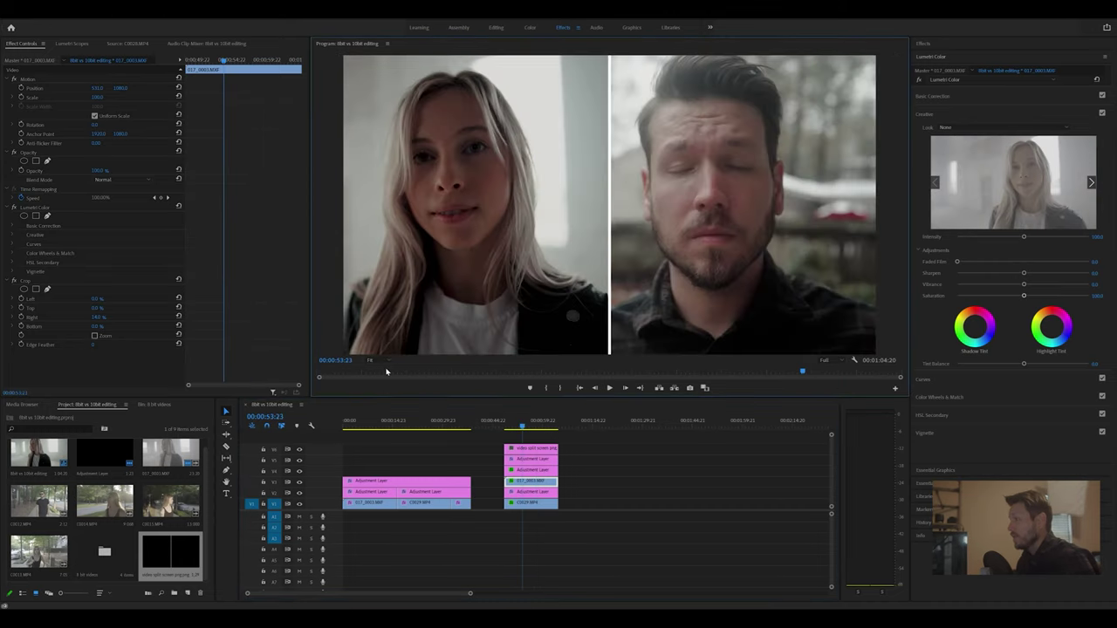